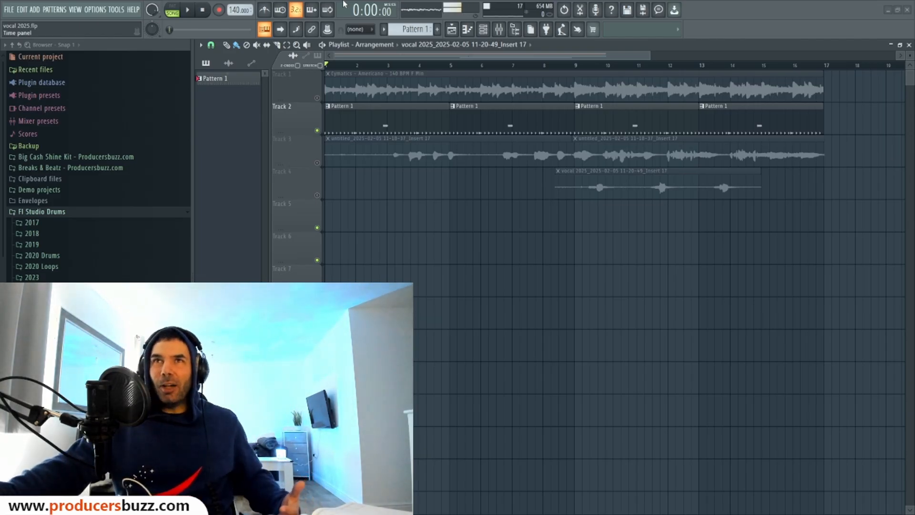
# Step: Bring up the channel rack and play the song to hear the finished drum pattern
pyautogui.click(483, 29)
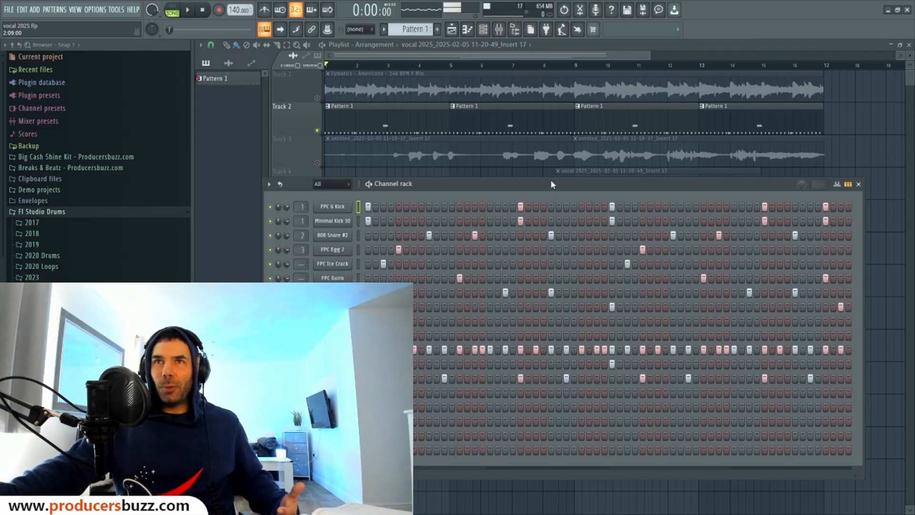
pyautogui.moveTo(552, 181); pyautogui.dragTo(538, 151)
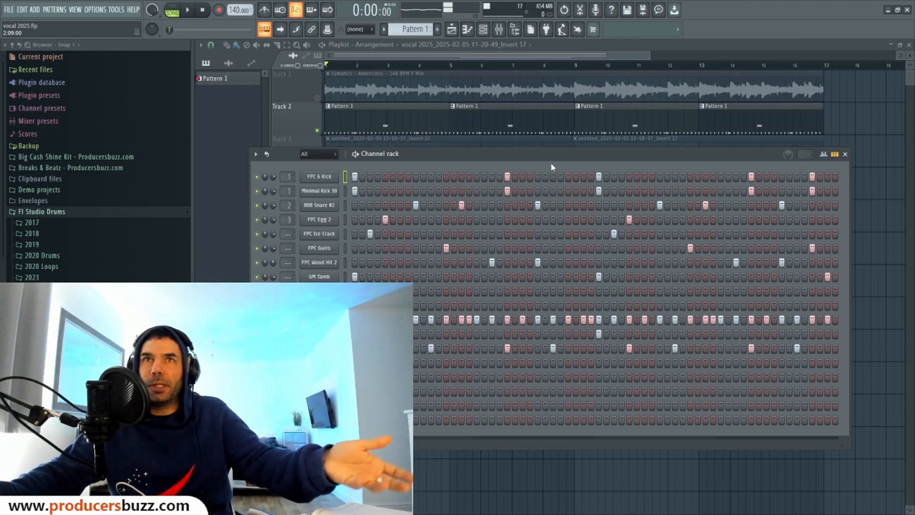
pyautogui.moveTo(552, 155); pyautogui.dragTo(545, 167)
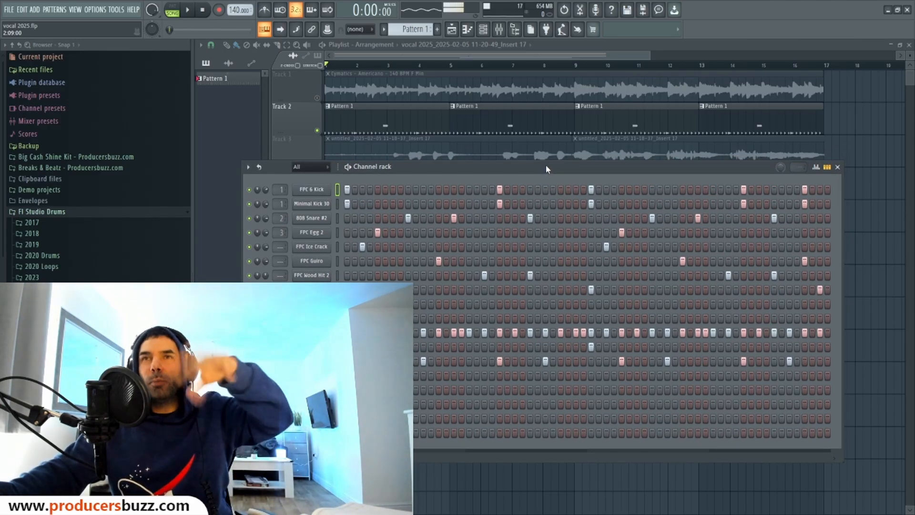
pyautogui.click(188, 11)
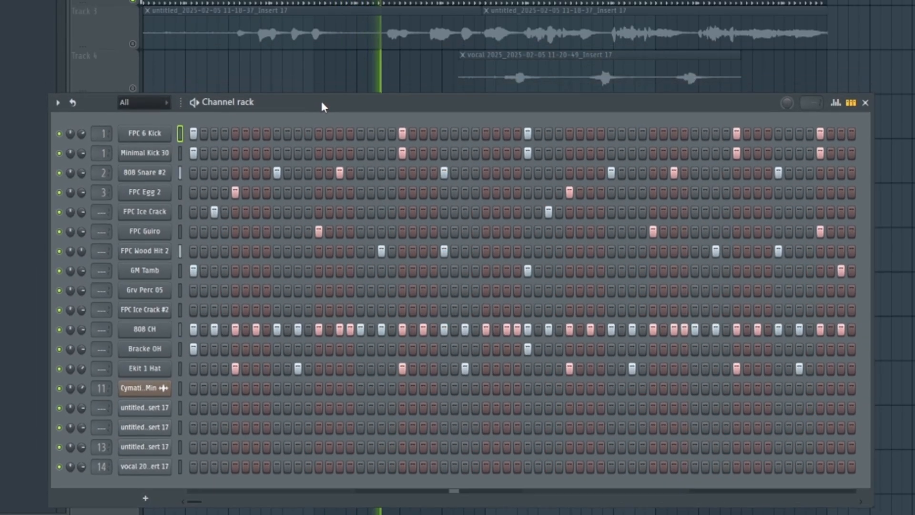
pyautogui.moveTo(321, 102); pyautogui.dragTo(329, 64)
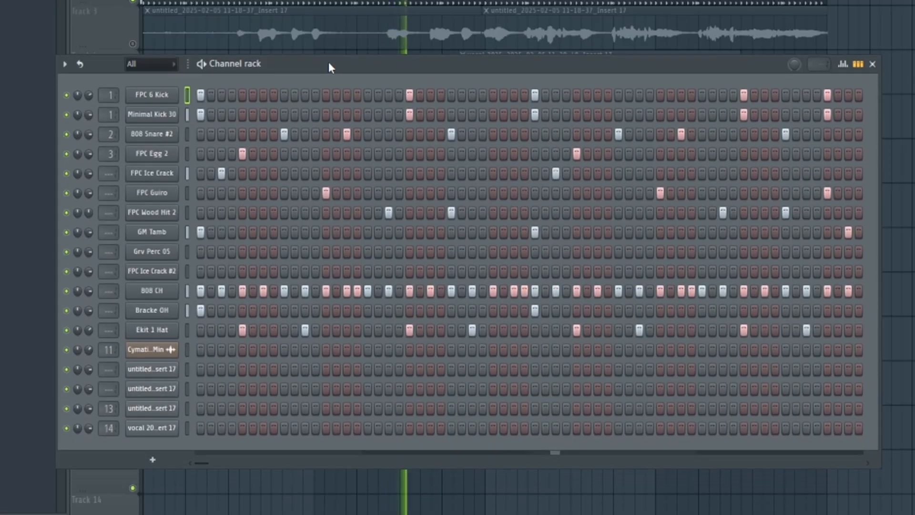
pyautogui.click(203, 10)
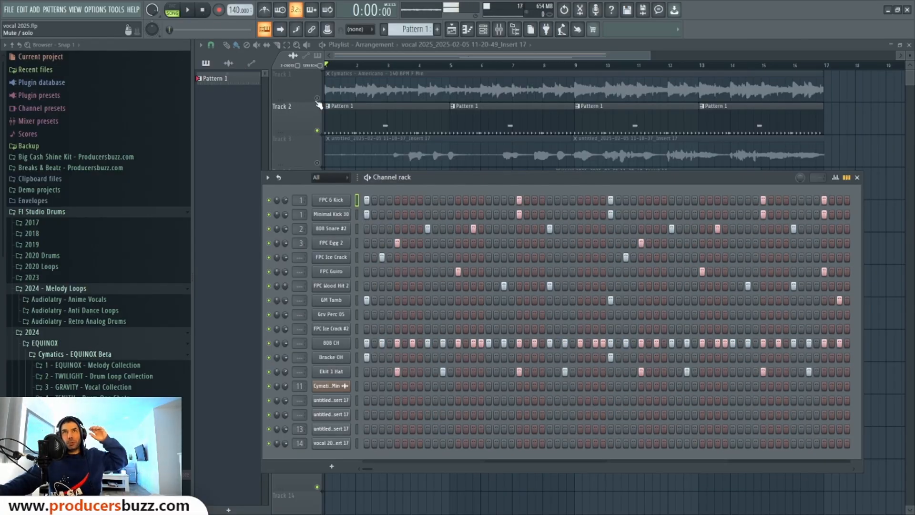
# Step: Unmute Track 1 and play the song to hear the Cymatics melody loop together with the drums
pyautogui.click(317, 98)
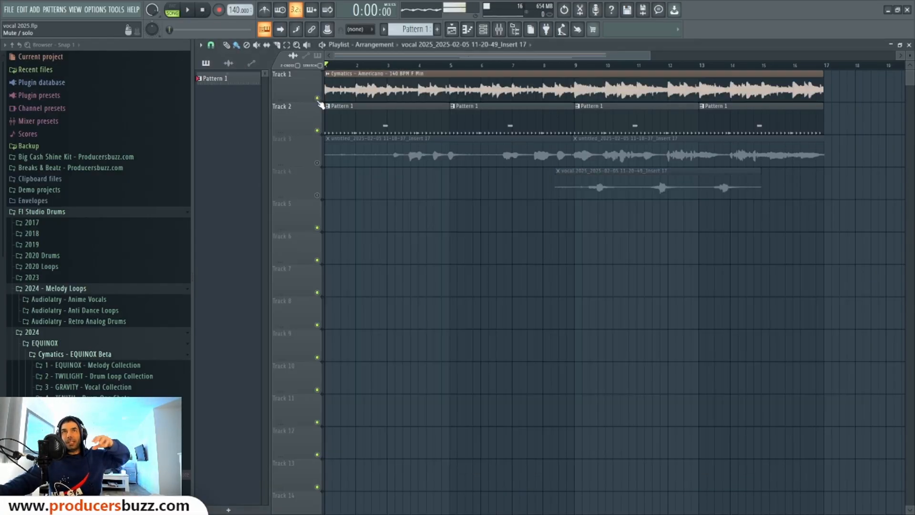
pyautogui.click(188, 11)
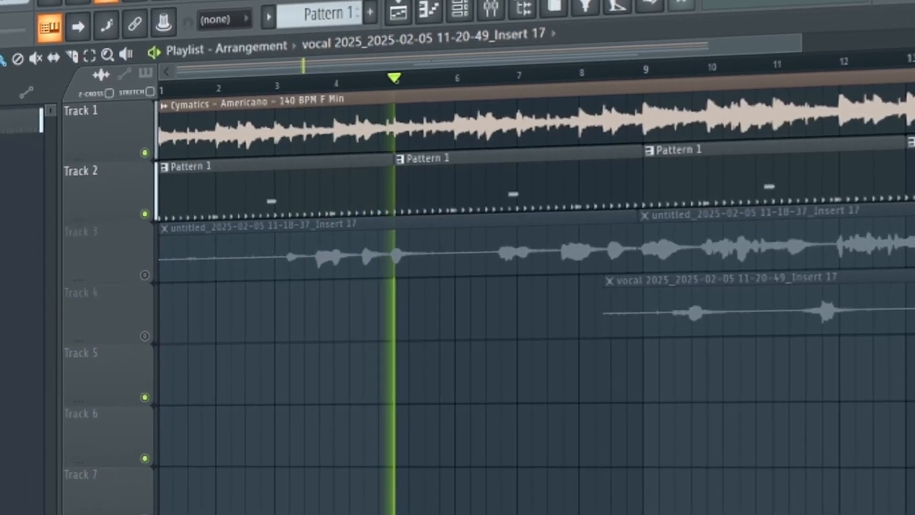
pyautogui.press('space')
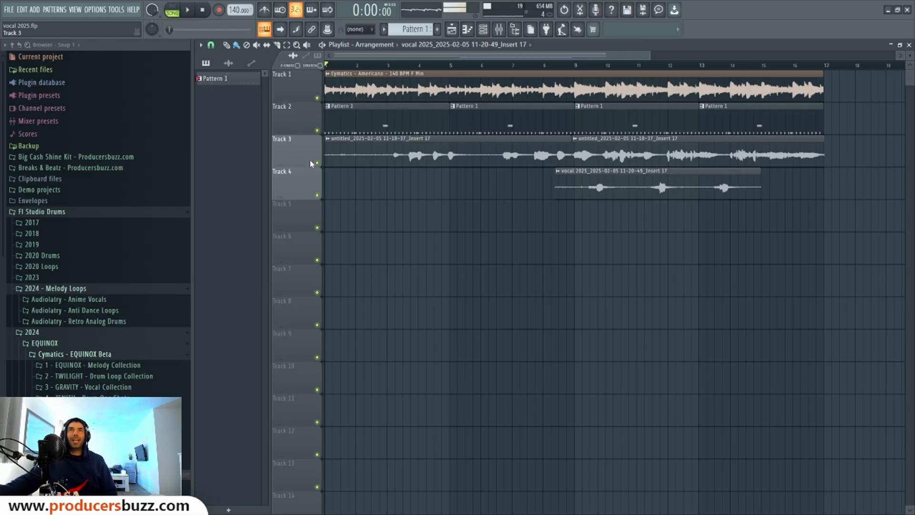
# Step: Mute the vocal clips on Track 3 and Track 4 and the melody loop on Track 1
pyautogui.click(317, 163)
pyautogui.click(318, 195)
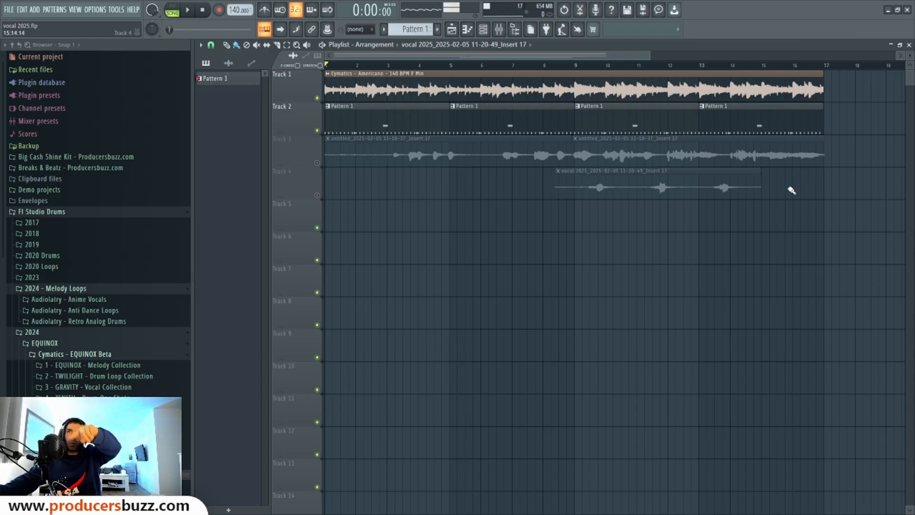
pyautogui.click(316, 98)
# Step: Open Pattern 1 in the piano roll and place the channel rack over it to show its drum channels
pyautogui.doubleClick(380, 125)
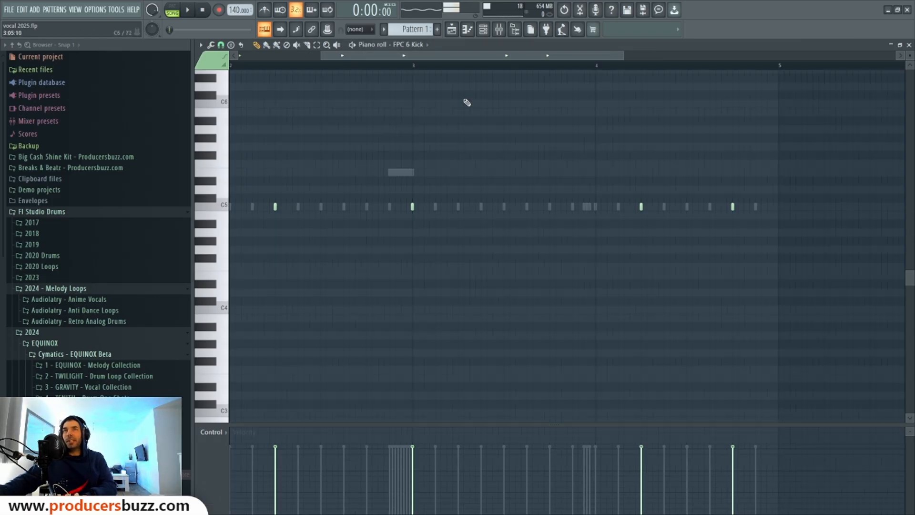
pyautogui.hscroll(-3, 474, 63)
pyautogui.click(483, 29)
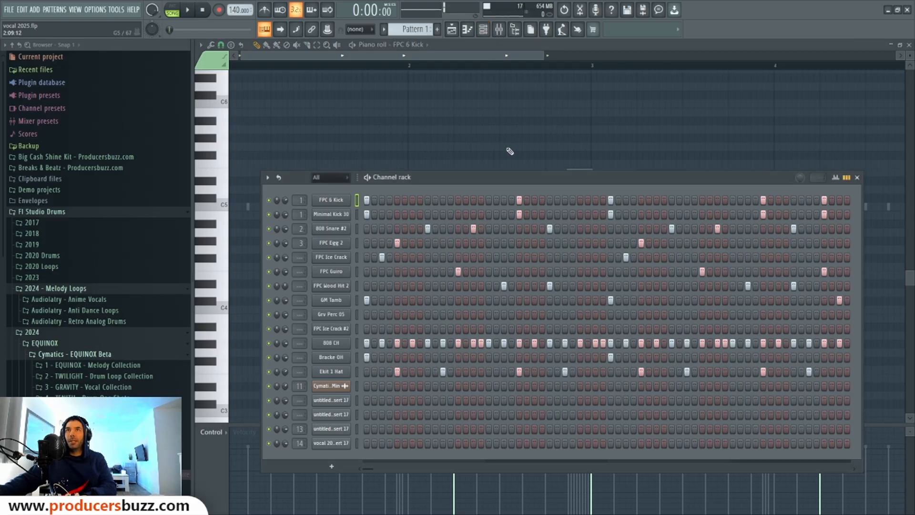
pyautogui.moveTo(509, 173); pyautogui.dragTo(516, 117)
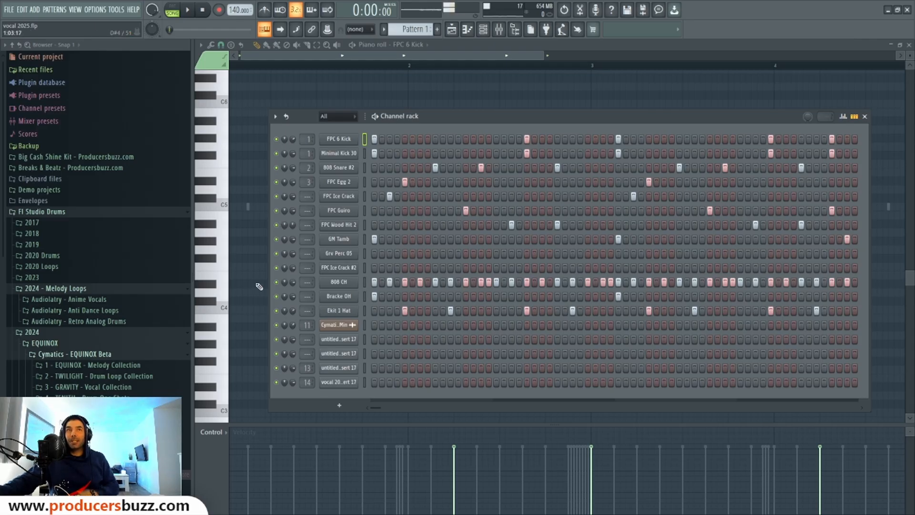
# Step: Look through the Kicks folder of the stock Drums pack for the kick samples used in the pattern
pyautogui.click(12, 44)
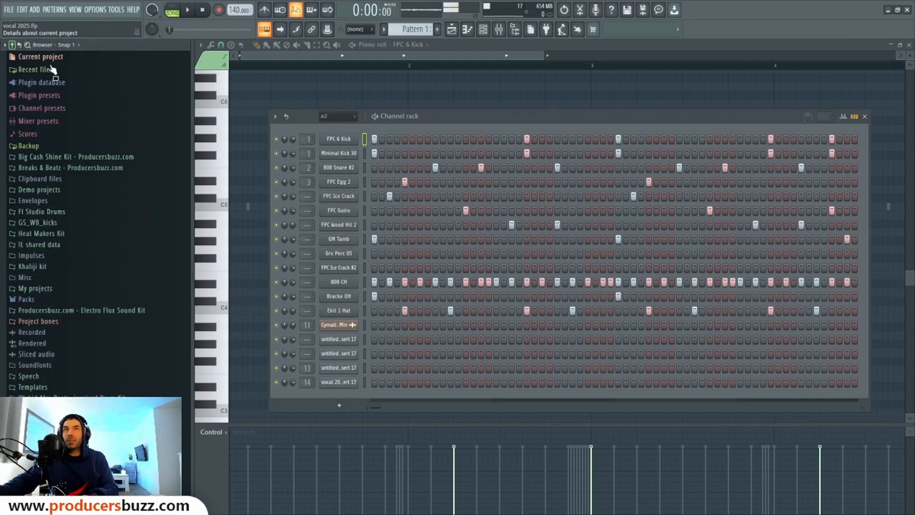
pyautogui.middleClick(347, 141)
pyautogui.middleClick(346, 155)
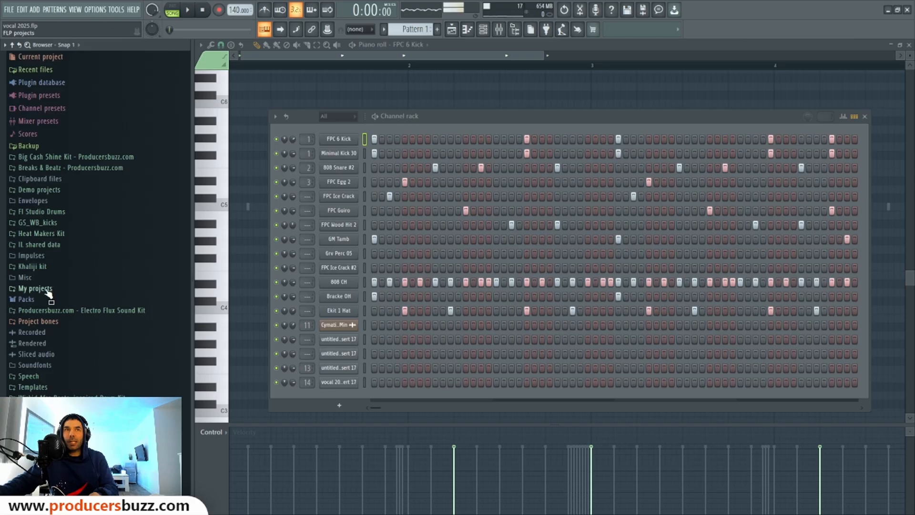
pyautogui.click(27, 299)
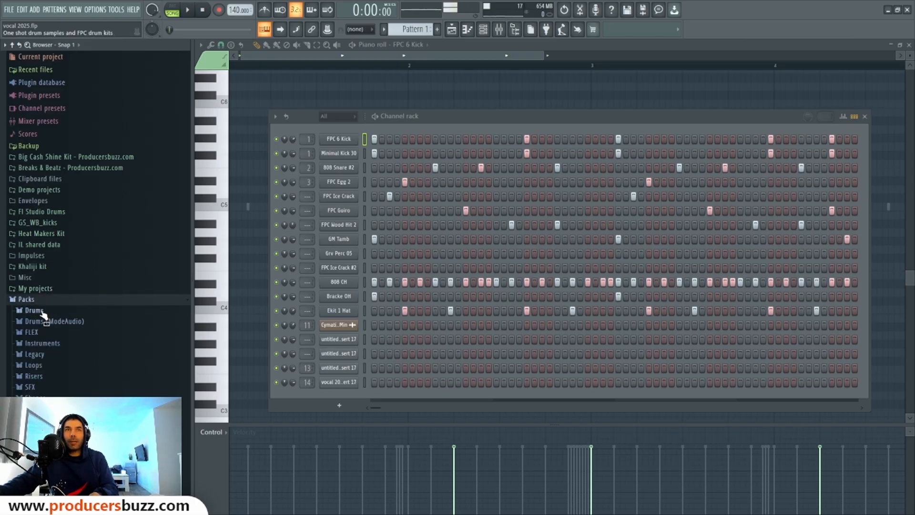
pyautogui.click(35, 310)
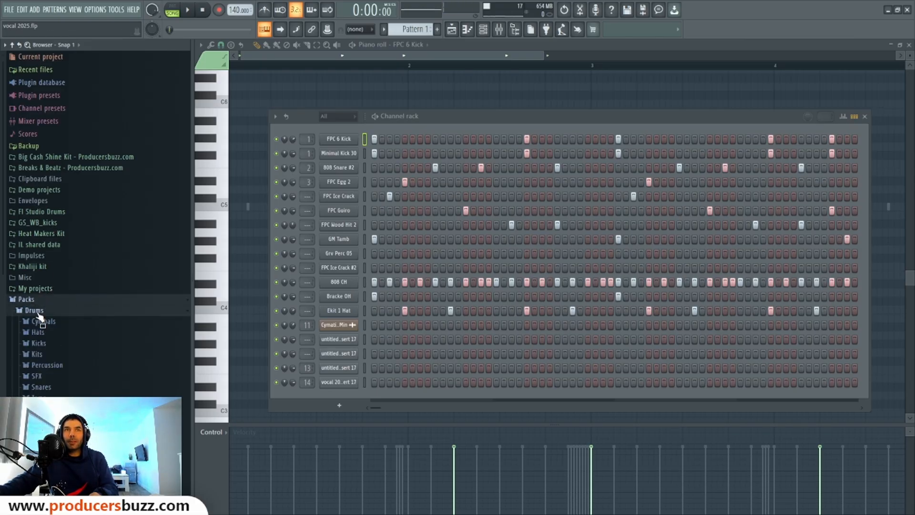
pyautogui.click(61, 342)
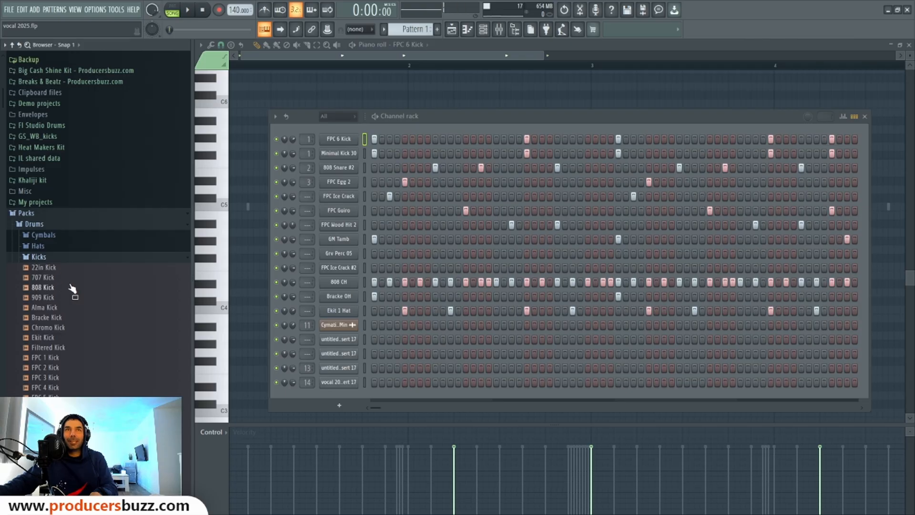
pyautogui.moveTo(72, 288); pyautogui.dragTo(333, 145)
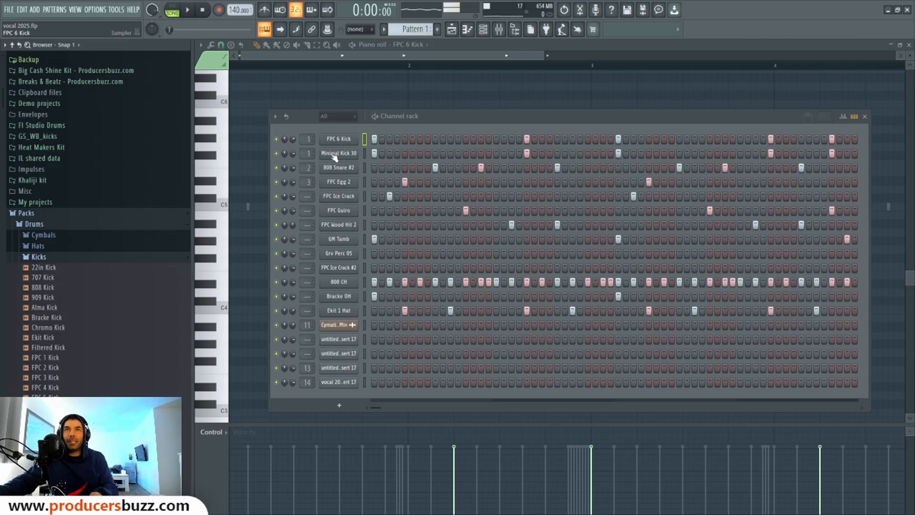
pyautogui.scroll(-2, 101, 382)
pyautogui.scroll(2, 98, 338)
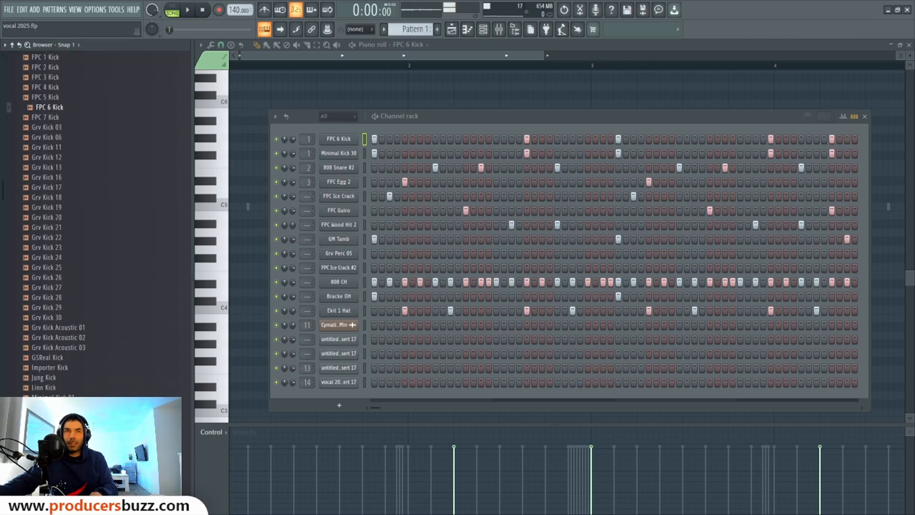
pyautogui.scroll(-2, 75, 153)
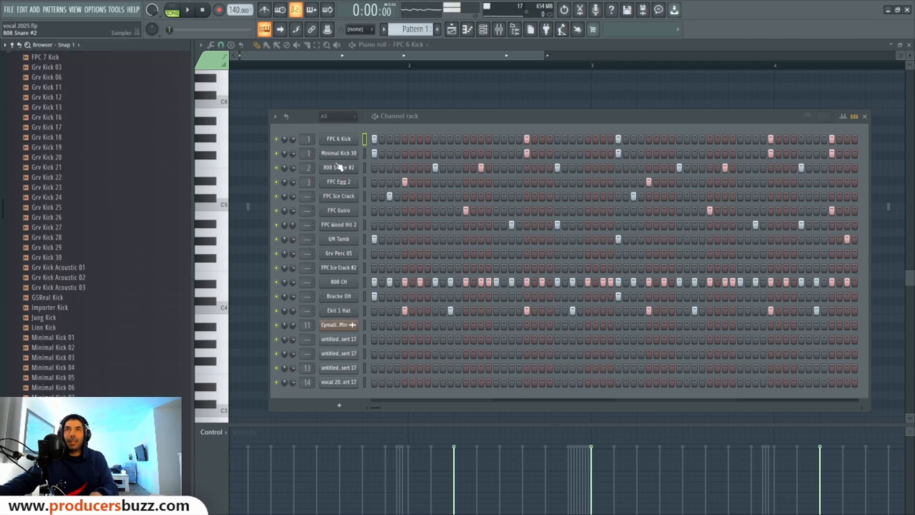
pyautogui.scroll(6, 47, 98)
pyautogui.click(43, 79)
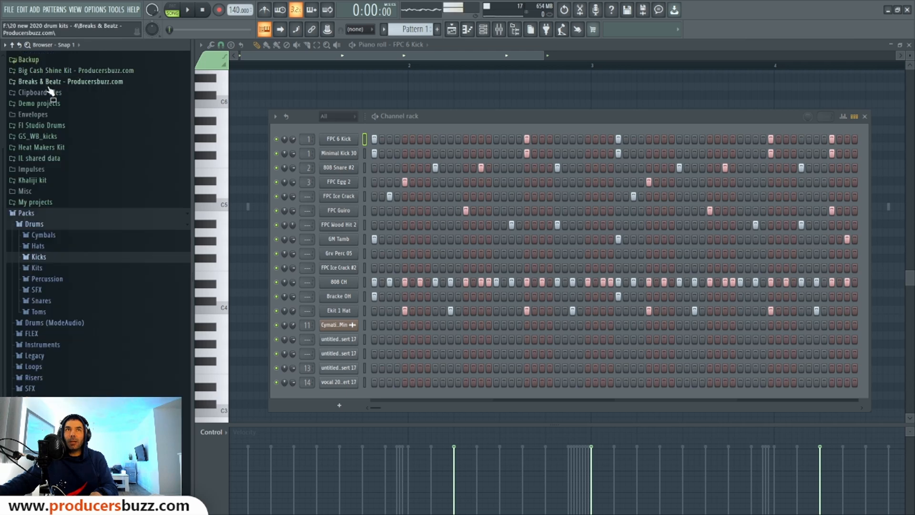
# Step: Look through the Percussion and Hats folders of the stock Drums pack for the remaining sounds, closing the folders when done
pyautogui.click(48, 279)
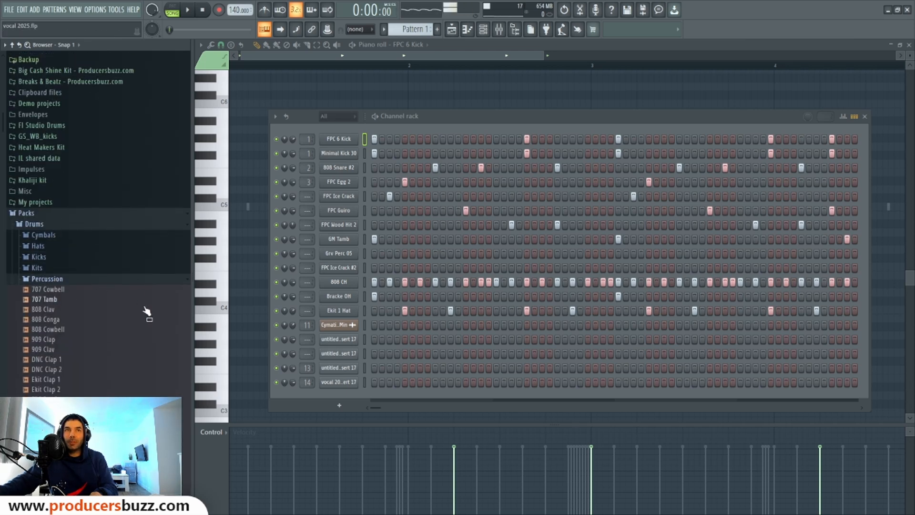
pyautogui.scroll(1, 147, 312)
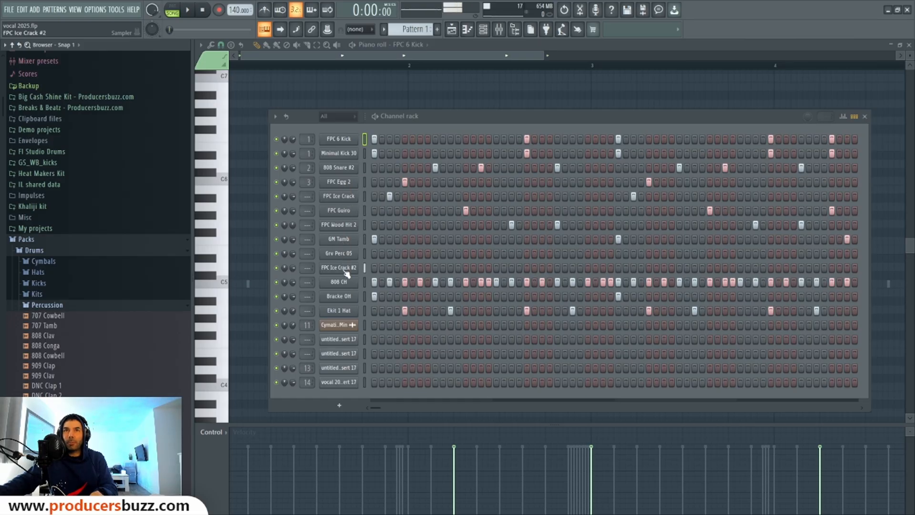
pyautogui.click(51, 304)
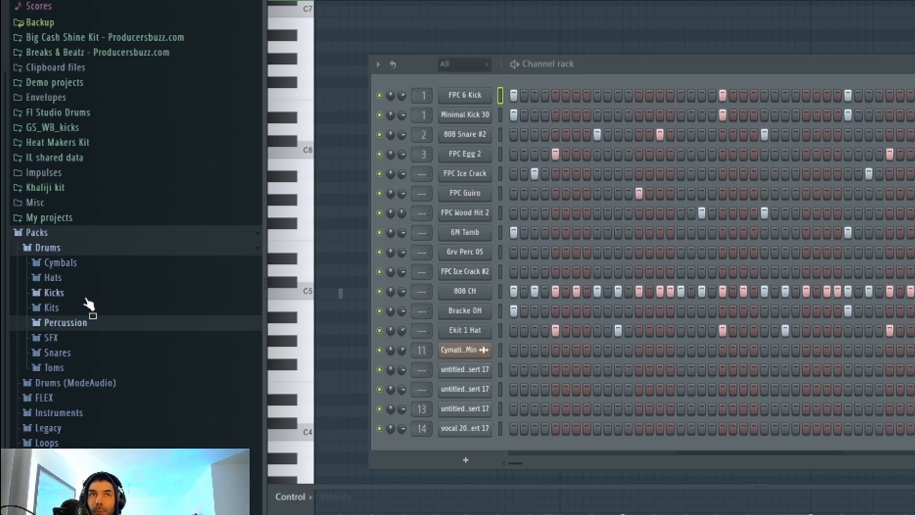
pyautogui.click(52, 277)
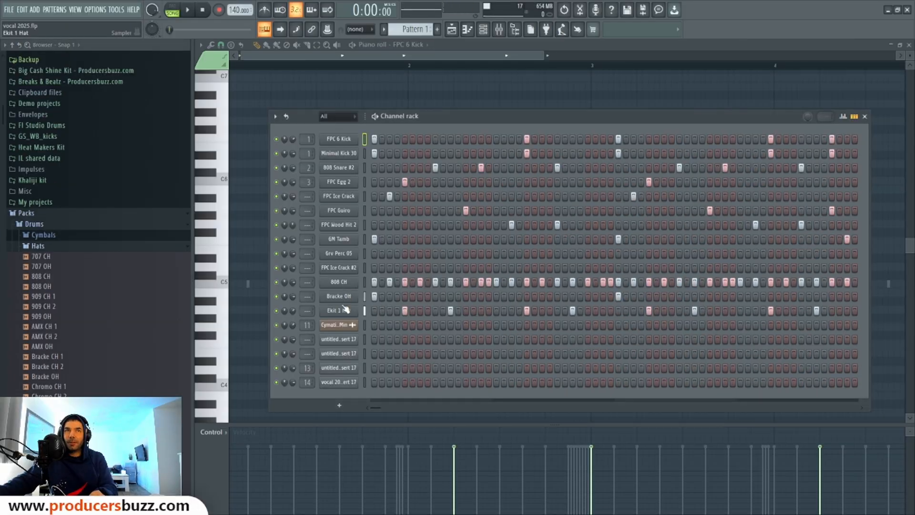
pyautogui.scroll(-15, 105, 350)
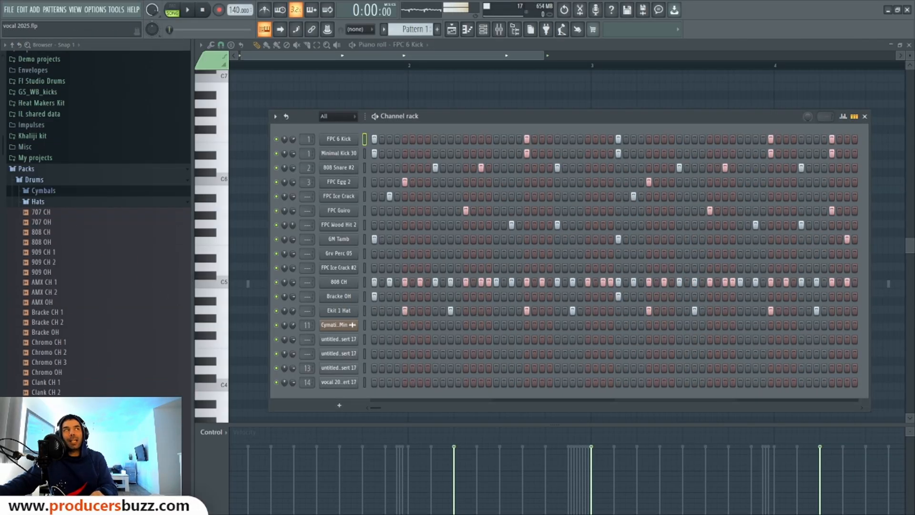
pyautogui.click(12, 44)
# Step: Switch playback to pattern mode and play Pattern 1
pyautogui.click(172, 10)
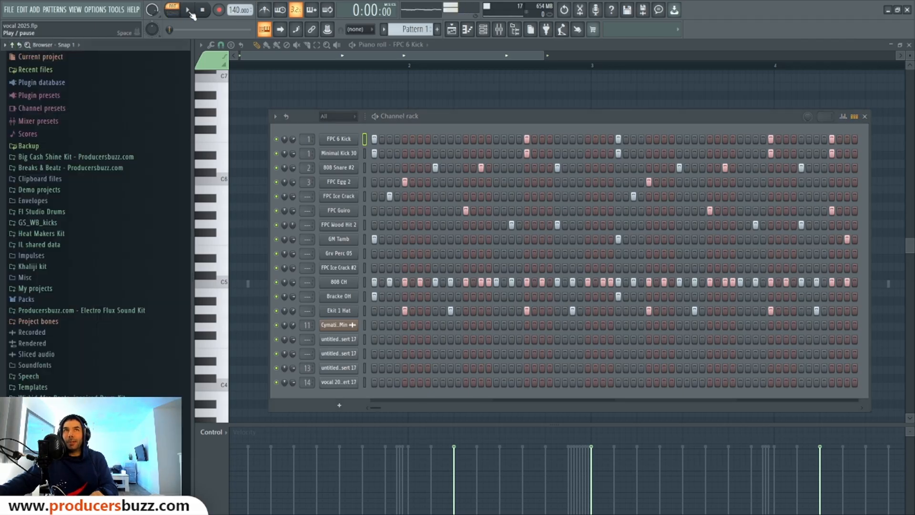
pyautogui.click(188, 11)
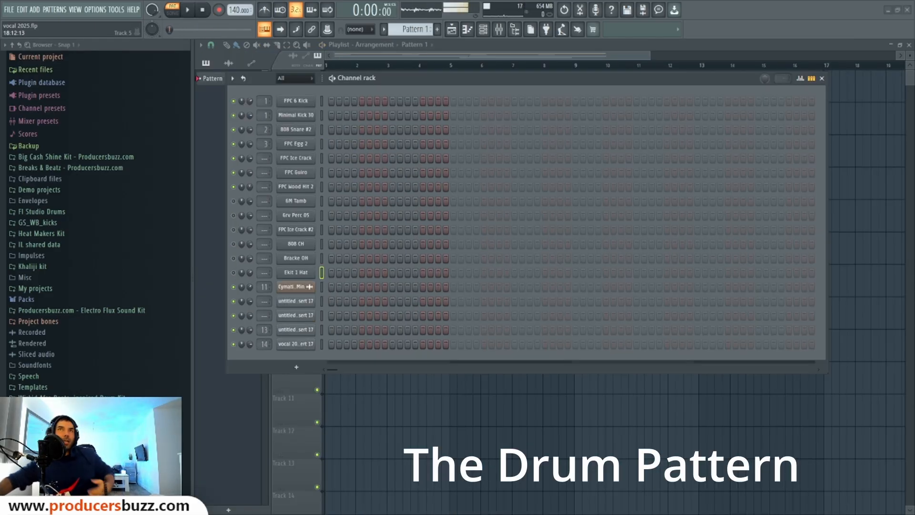
# Step: Place a hit on step 1 for both FPC 6 Kick and Minimal Kick 30, keeping the channel rack at full width
pyautogui.moveTo(453, 86); pyautogui.dragTo(491, 132)
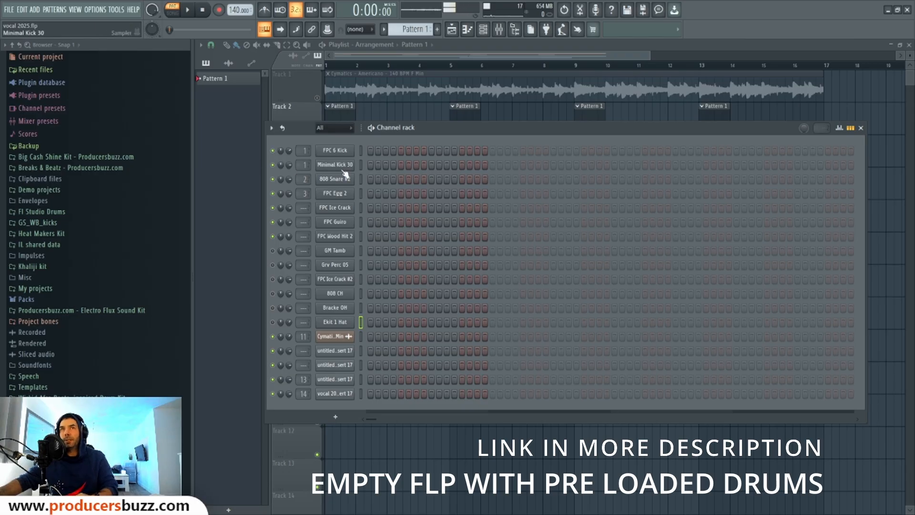
pyautogui.click(370, 151)
pyautogui.click(370, 165)
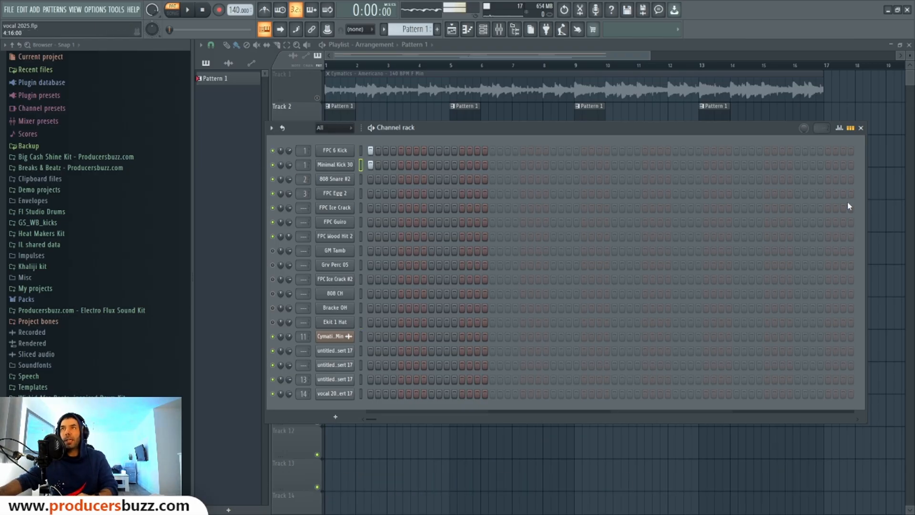
pyautogui.moveTo(864, 206); pyautogui.dragTo(624, 205)
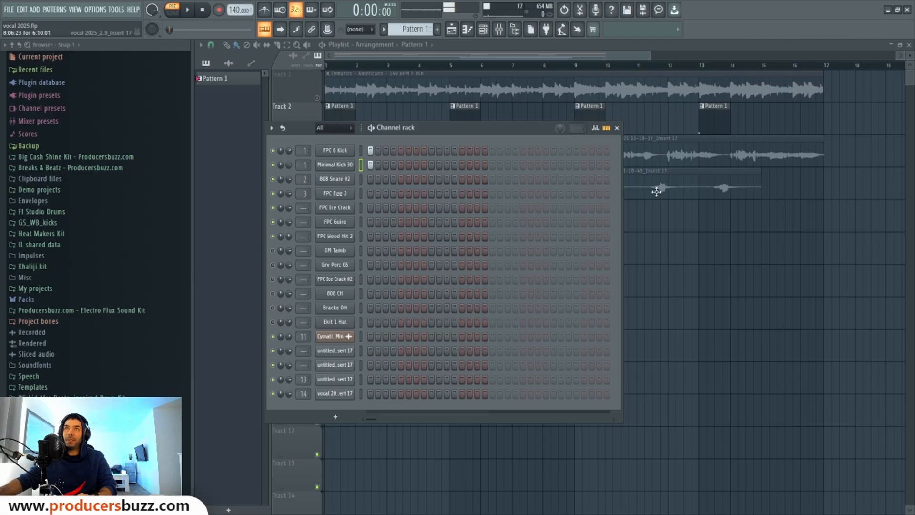
pyautogui.moveTo(622, 196); pyautogui.dragTo(865, 201)
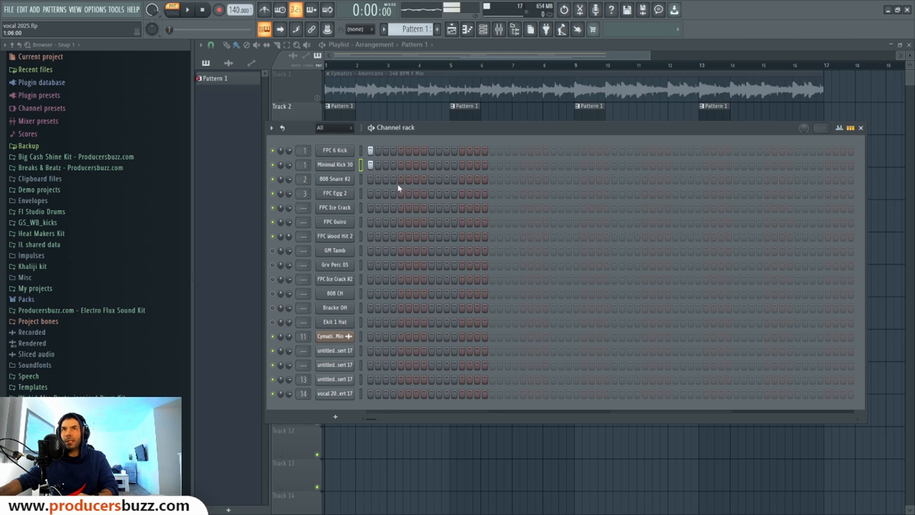
# Step: Place 808 Snare #2 hits on steps 9, 15, 25, 41, 47 and 57
pyautogui.click(432, 179)
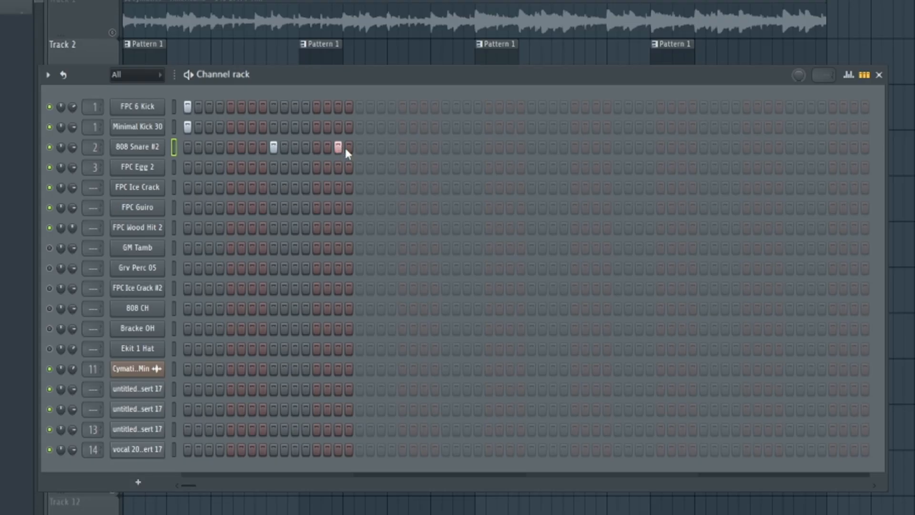
pyautogui.click(447, 148)
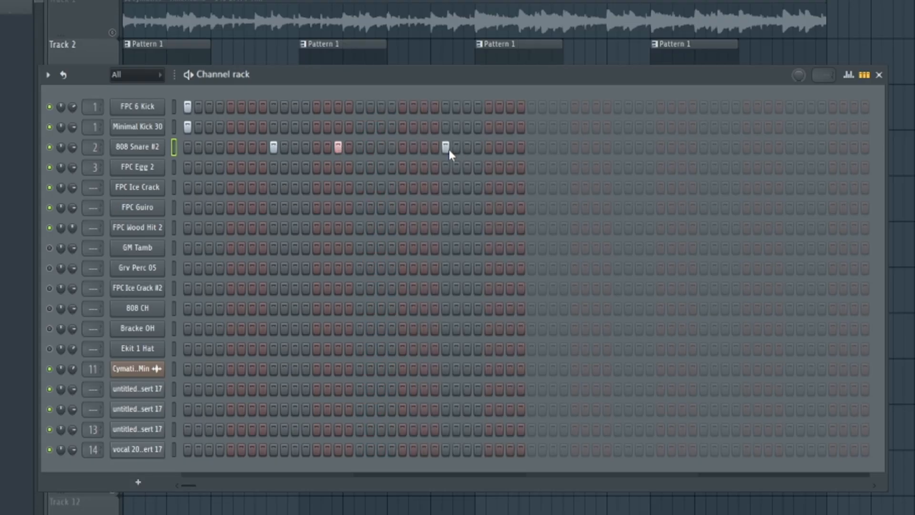
pyautogui.click(617, 148)
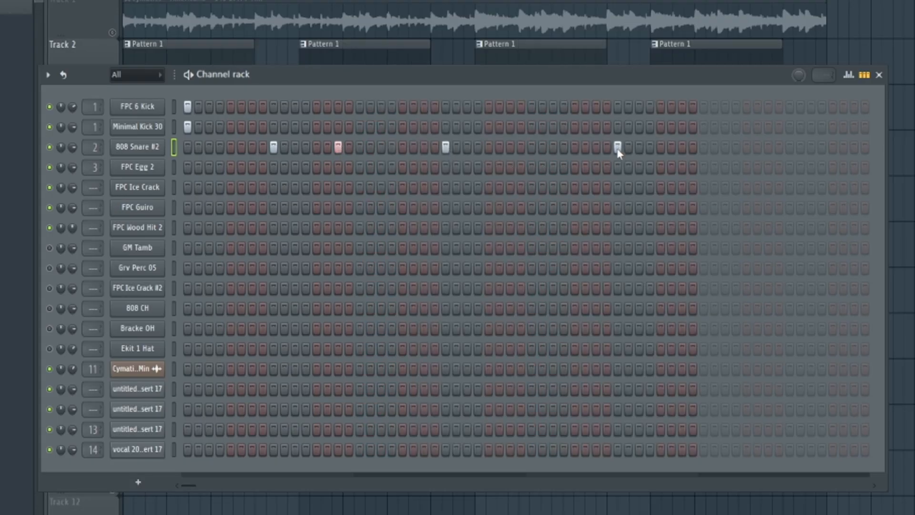
pyautogui.rightClick(690, 148)
pyautogui.click(682, 148)
pyautogui.click(789, 148)
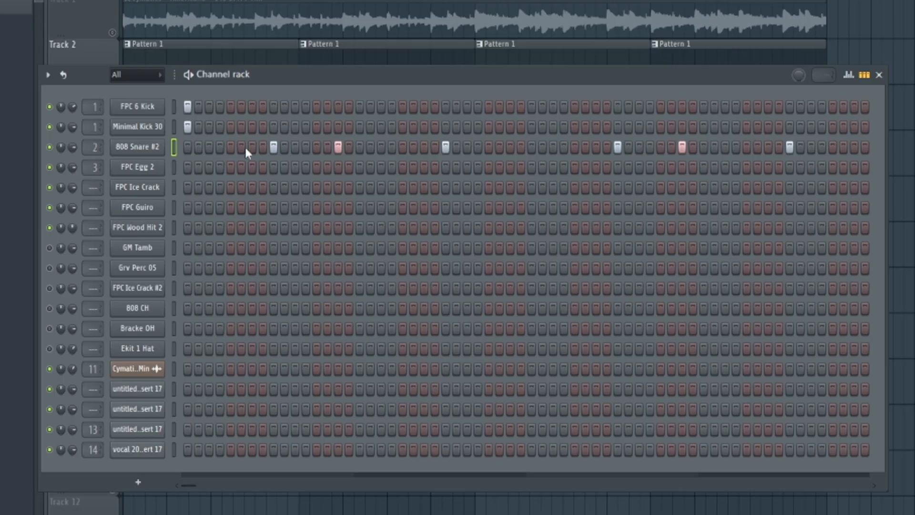
# Step: Place hits on steps 21, 33, 53 and 61 for both FPC 6 Kick and Minimal Kick 30
pyautogui.click(531, 107)
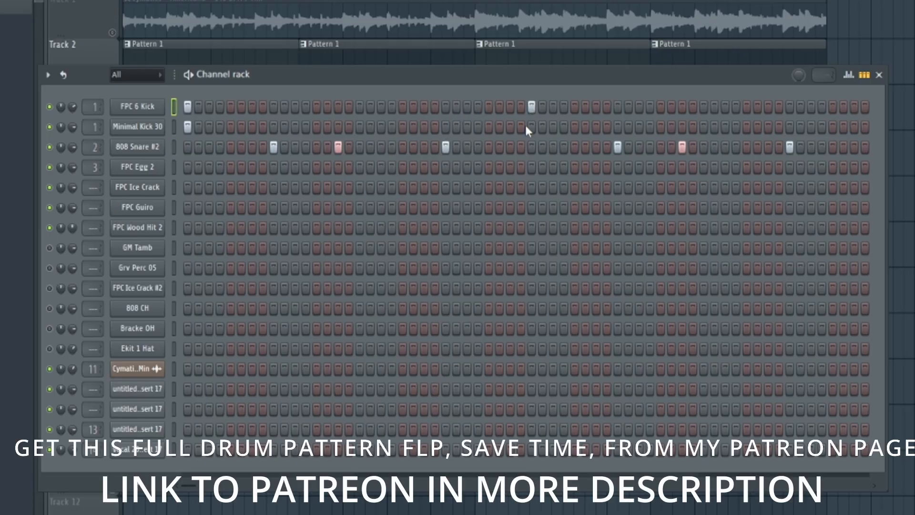
pyautogui.click(521, 127)
pyautogui.click(403, 106)
pyautogui.click(746, 126)
pyautogui.click(746, 107)
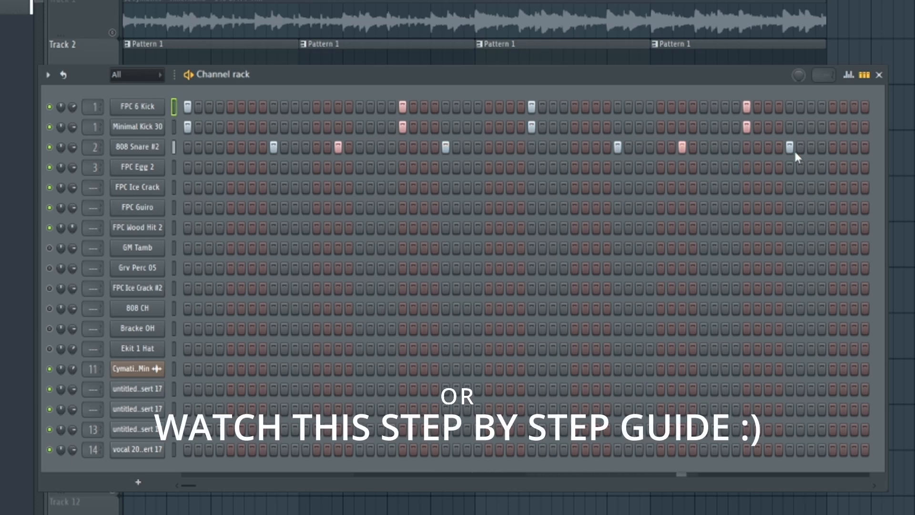
pyautogui.click(833, 127)
pyautogui.click(833, 107)
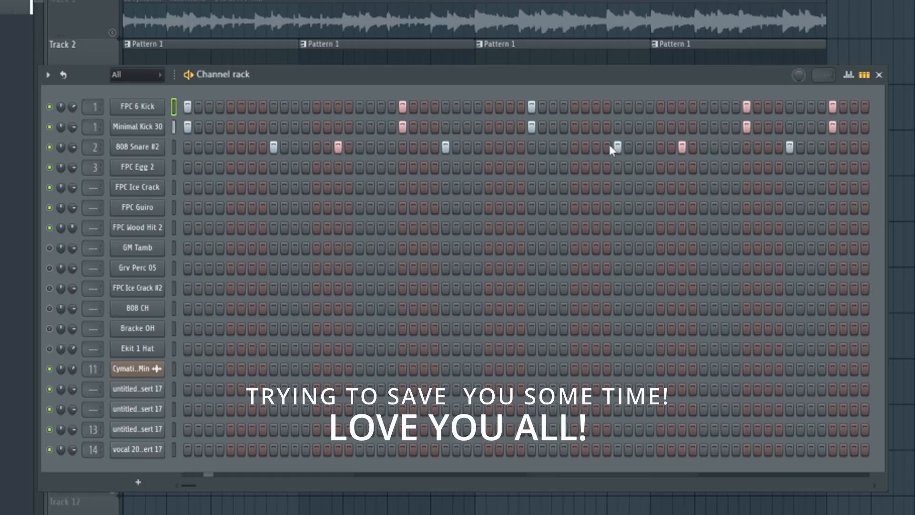
# Step: View the Pattern 1 clips in the playlist behind the channel rack and bring the rack back into view
pyautogui.moveTo(597, 83); pyautogui.dragTo(633, 112)
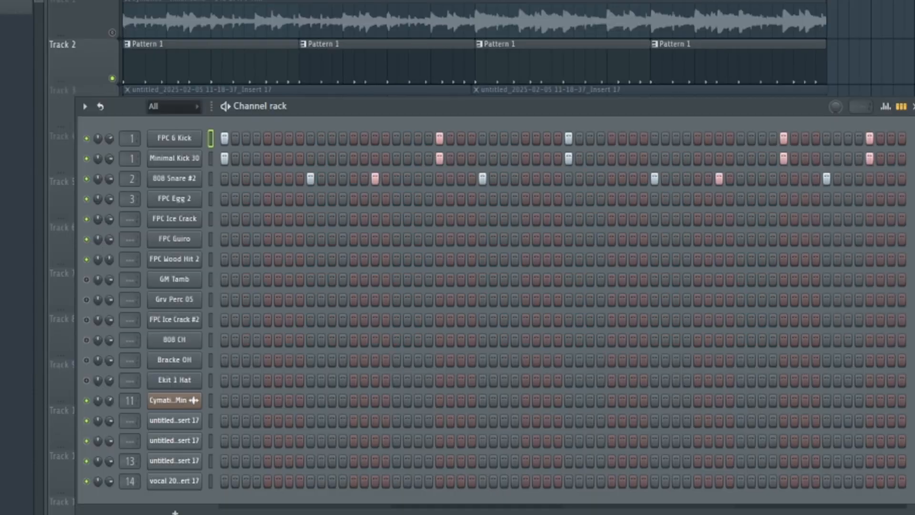
pyautogui.press('F6')
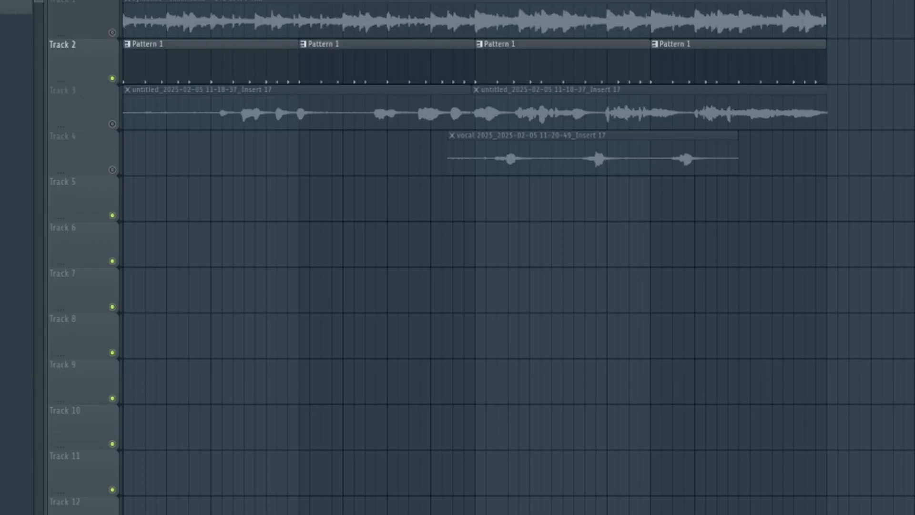
pyautogui.press('F6')
pyautogui.moveTo(518, 111); pyautogui.dragTo(486, 84)
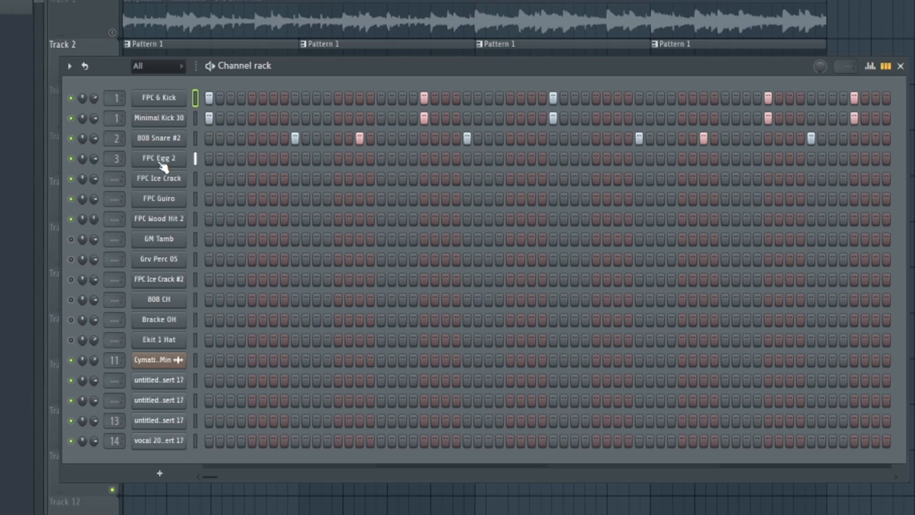
# Step: Place FPC Egg 2 hits on steps 5 and 37 and FPC Ice Crack hits on steps 3 and 35
pyautogui.click(255, 160)
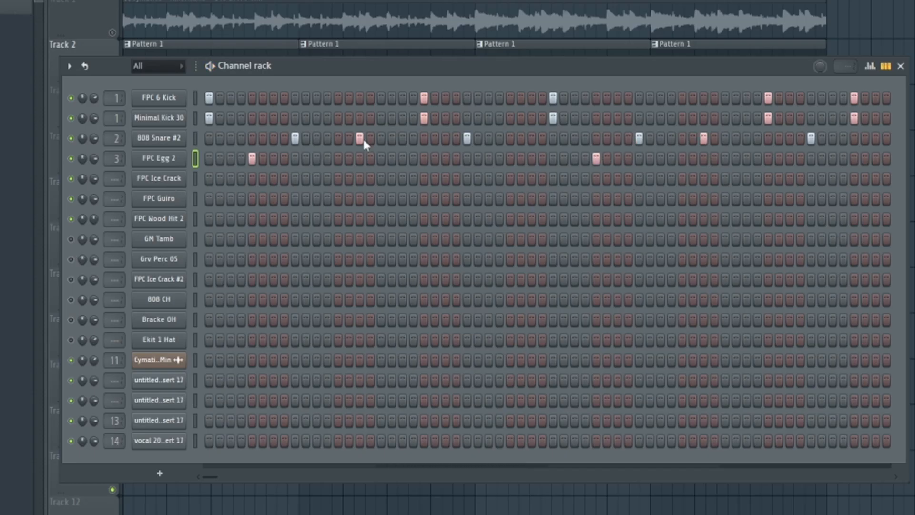
pyautogui.click(231, 178)
pyautogui.click(575, 178)
pyautogui.press('space')
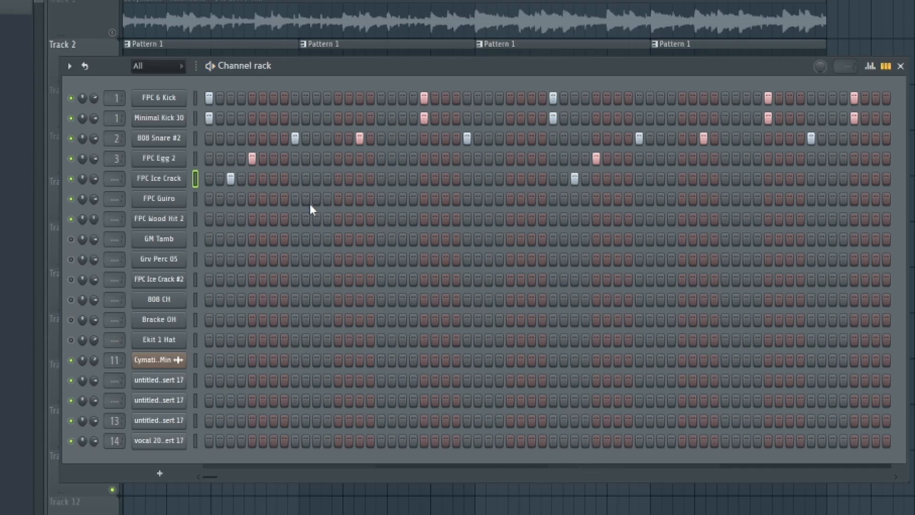
# Step: Place FPC Guiro hits on steps 13 and 45 and FPC Wood Hit 2 hits on steps 19, 25, 51 and 57
pyautogui.click(337, 198)
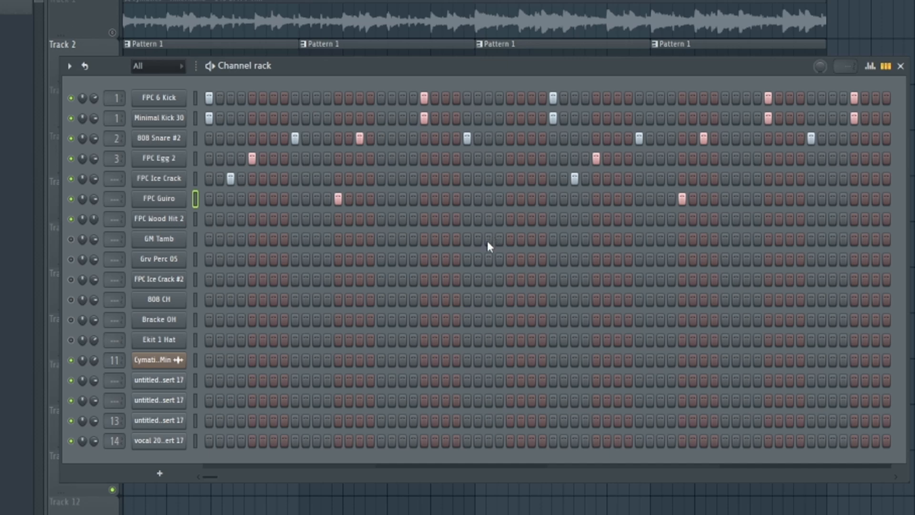
pyautogui.click(402, 219)
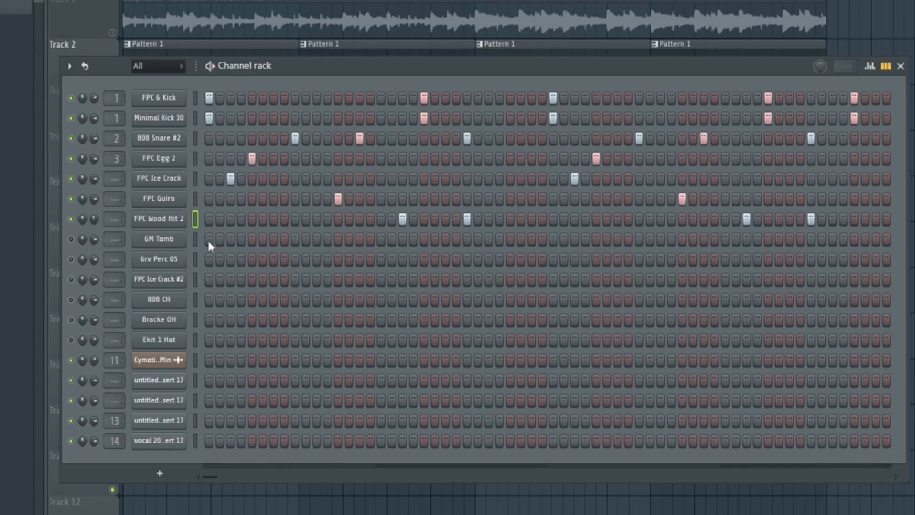
# Step: Place GM Tamb hits on steps 1 and 33 and unmute the channel
pyautogui.click(553, 239)
pyautogui.click(71, 238)
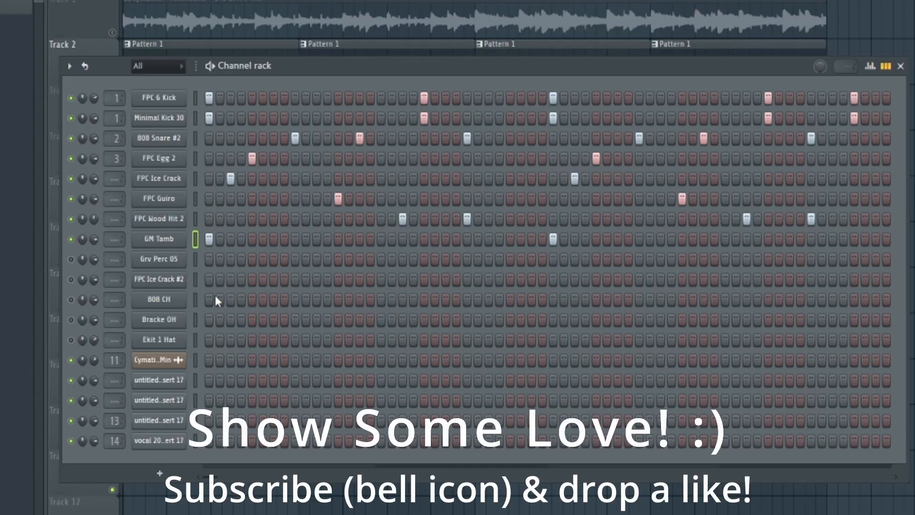
# Step: Unmute the 808 CH channel and fill every 2 steps of it with hits
pyautogui.click(195, 299)
pyautogui.rightClick(175, 303)
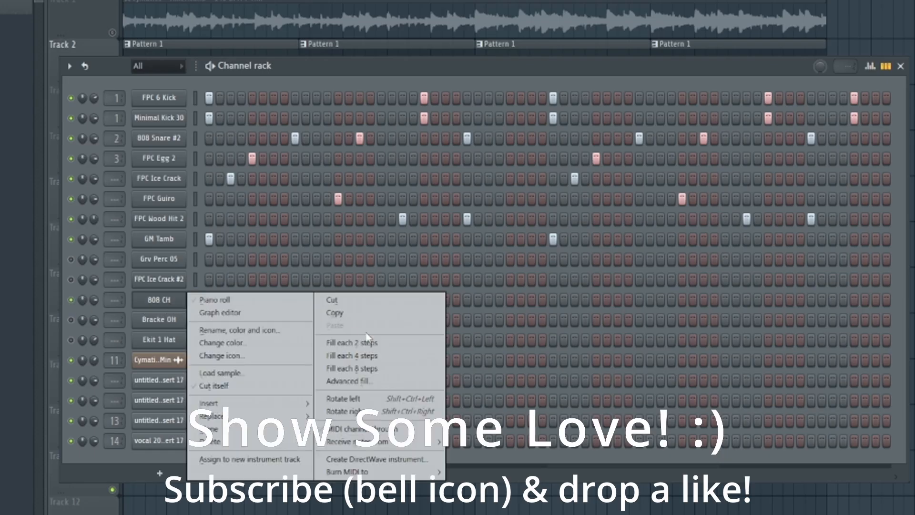
pyautogui.click(159, 304)
pyautogui.rightClick(156, 300)
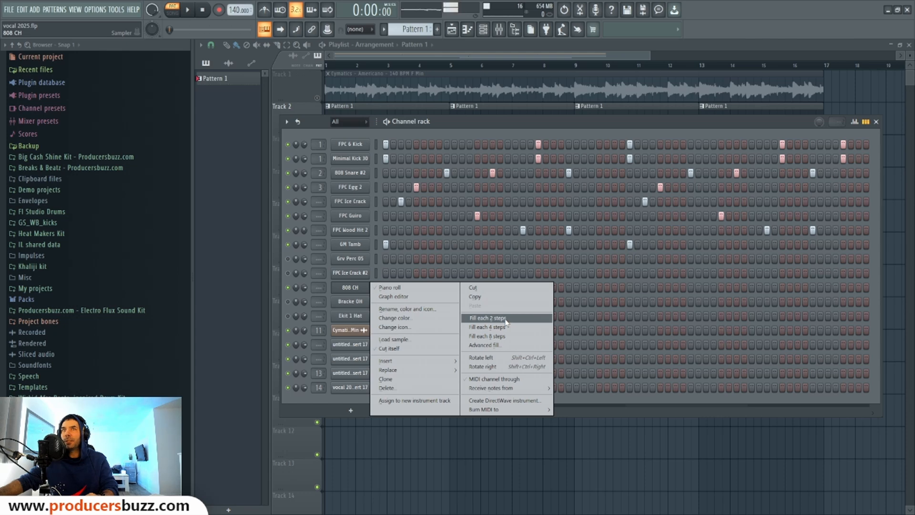
pyautogui.click(505, 321)
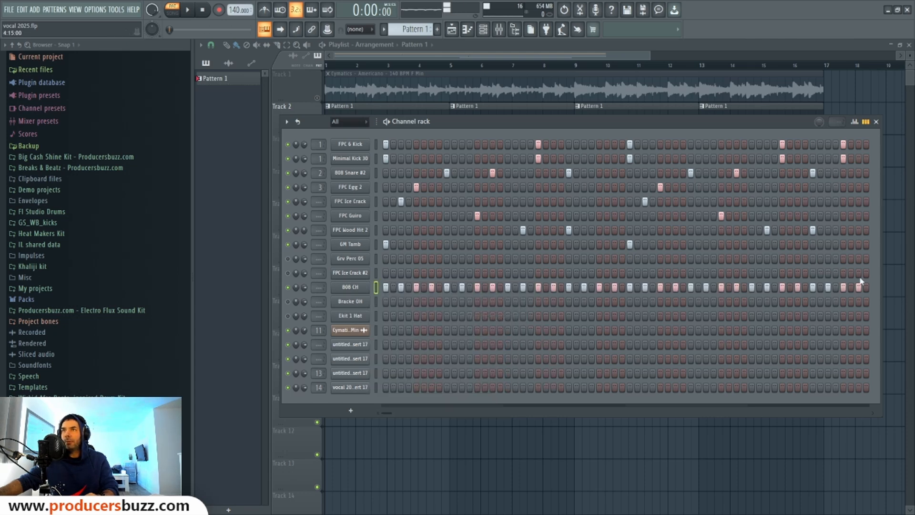
# Step: Open 808 CH in the piano roll and add three closely spaced C5 notes after the last hat of bar 1
pyautogui.rightClick(368, 287)
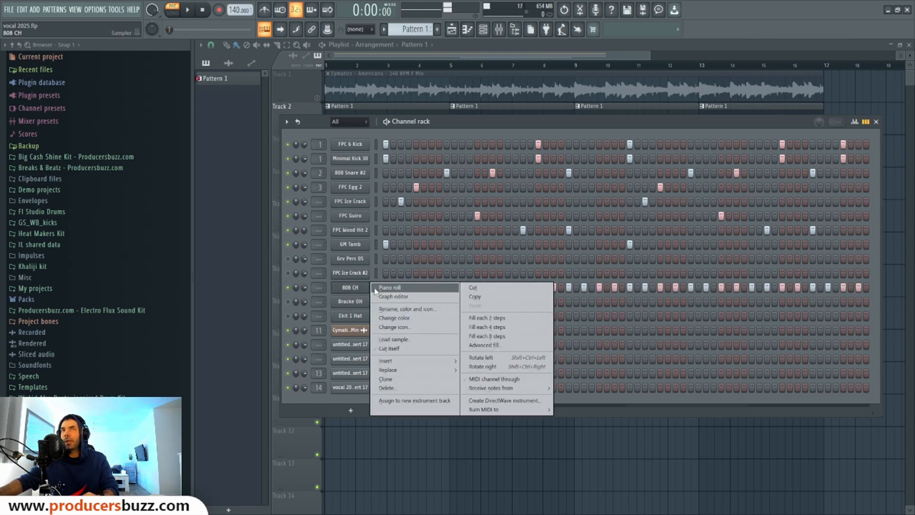
pyautogui.click(395, 287)
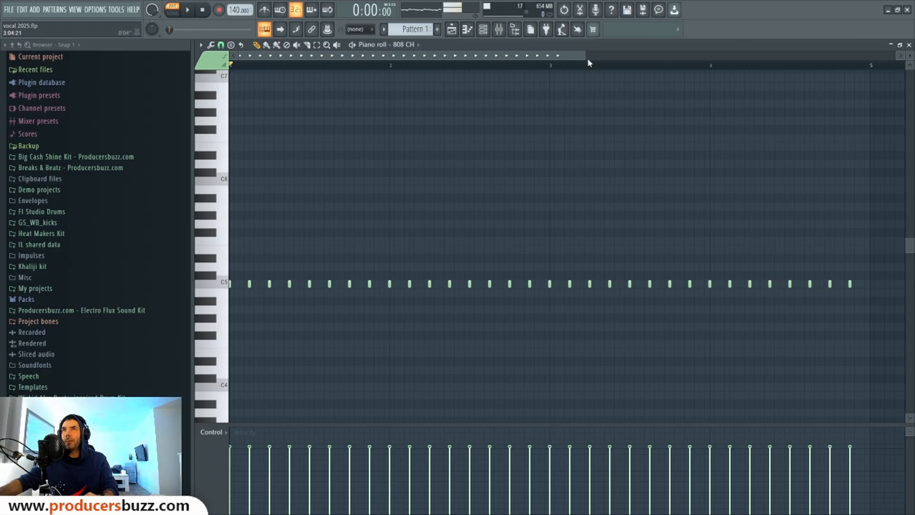
pyautogui.moveTo(585, 56); pyautogui.dragTo(446, 99)
pyautogui.moveTo(444, 55); pyautogui.dragTo(380, 65)
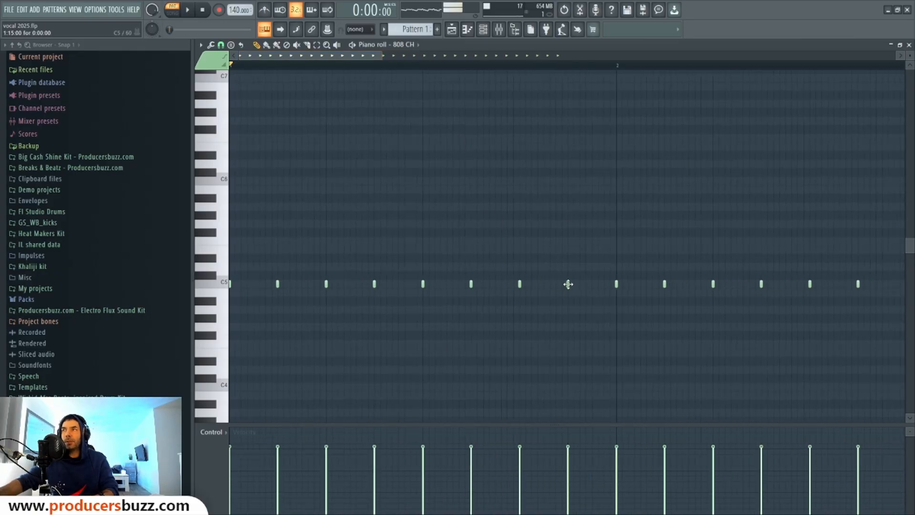
pyautogui.click(592, 284)
pyautogui.click(599, 284)
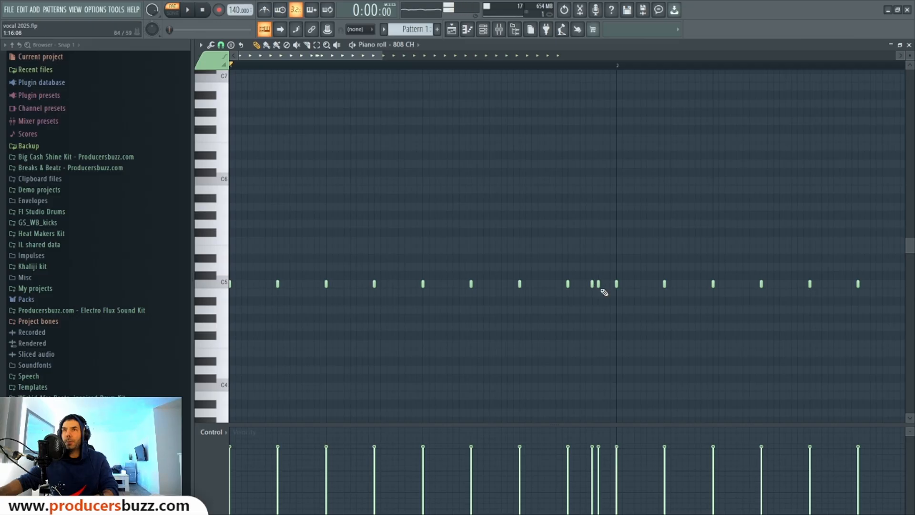
pyautogui.click(604, 285)
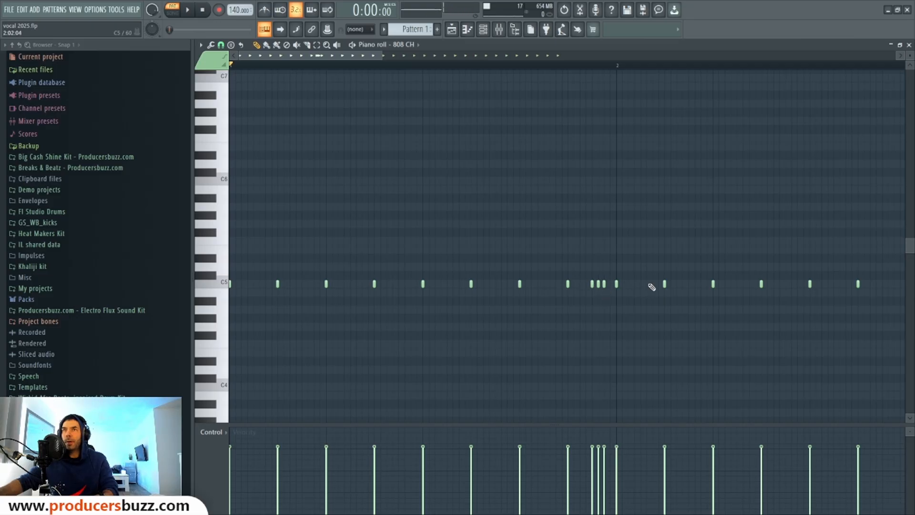
# Step: Add the same roll of three closely spaced C5 notes just before bar 4
pyautogui.moveTo(368, 51)
pyautogui.mouseDown()
pyautogui.moveTo(471, 72)
pyautogui.moveTo(482, 62)
pyautogui.moveTo(664, 75)
pyautogui.moveTo(653, 66)
pyautogui.moveTo(500, 70)
pyautogui.moveTo(585, 79)
pyautogui.moveTo(556, 57)
pyautogui.moveTo(373, 58)
pyautogui.moveTo(580, 69)
pyautogui.moveTo(530, 72)
pyautogui.mouseUp()
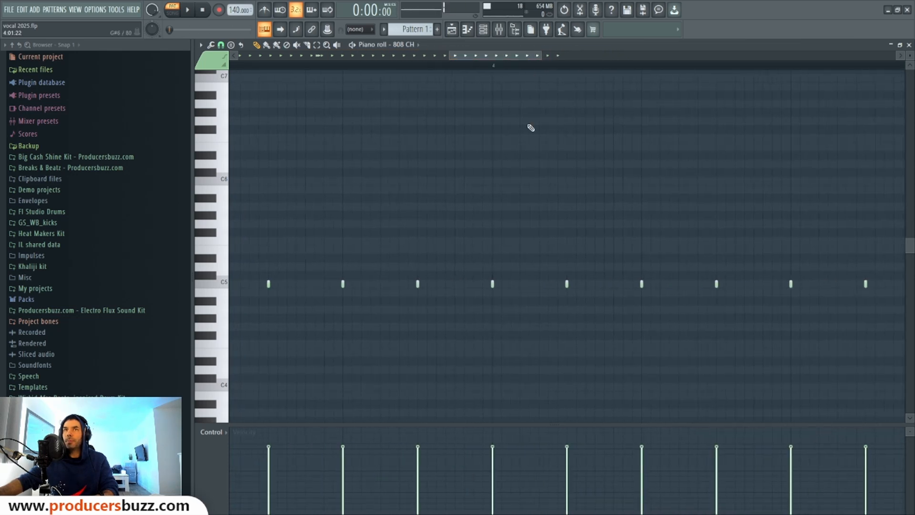
pyautogui.click(460, 288)
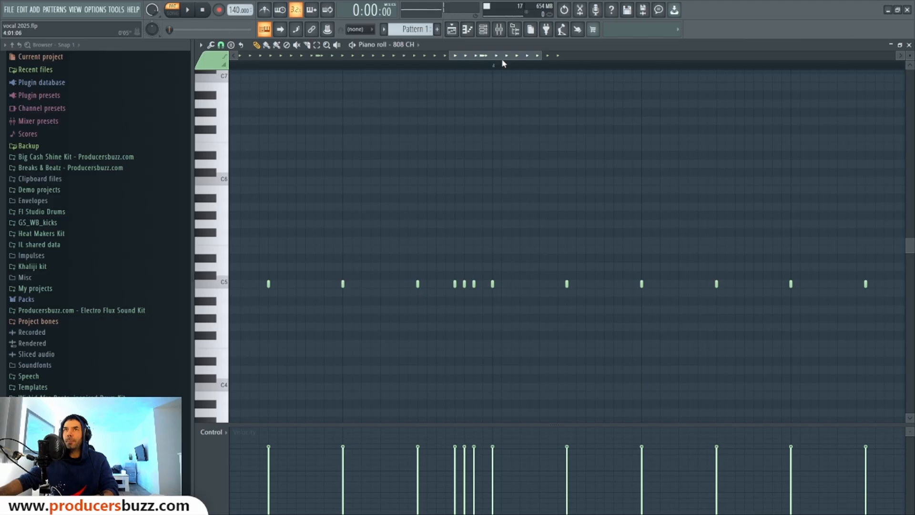
pyautogui.moveTo(446, 55); pyautogui.dragTo(219, 78)
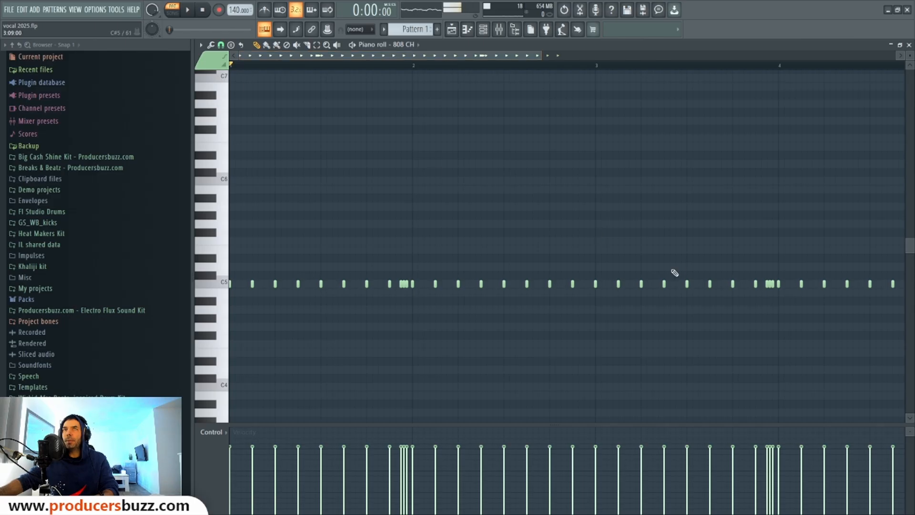
pyautogui.moveTo(543, 55); pyautogui.dragTo(640, 56)
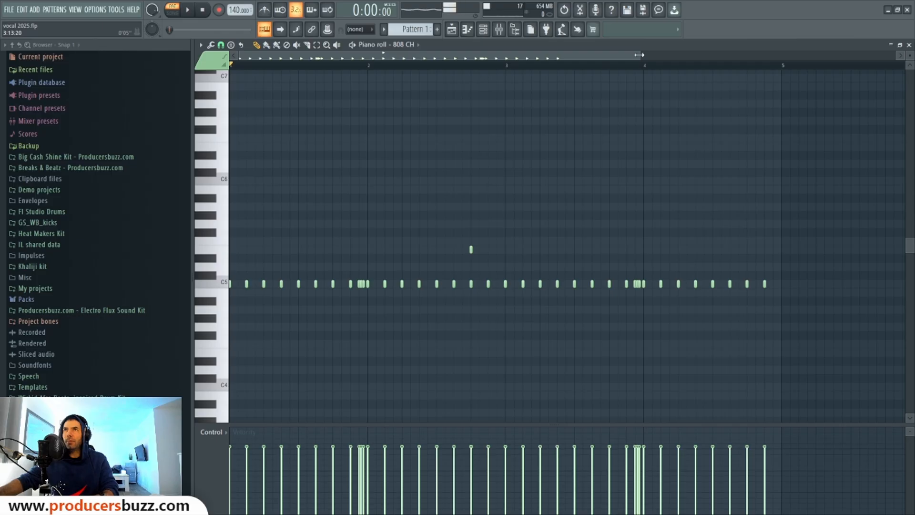
pyautogui.moveTo(639, 55); pyautogui.dragTo(450, 58)
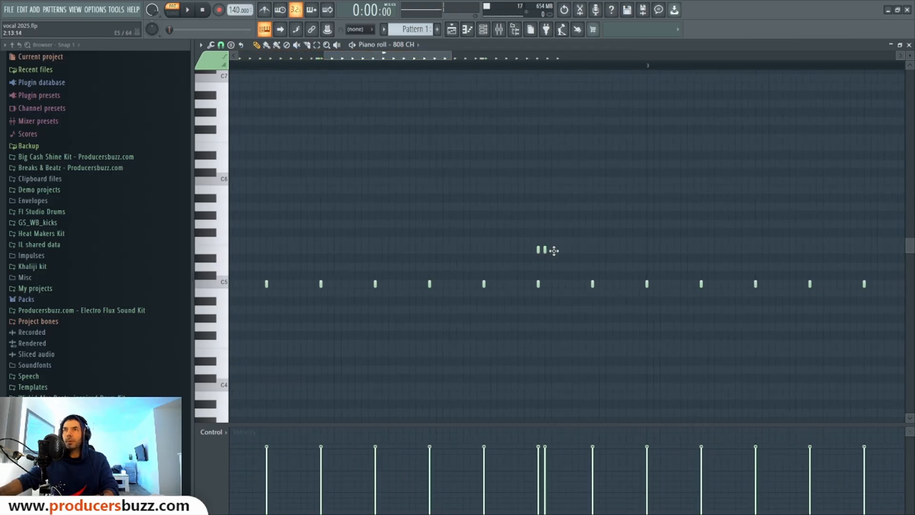
pyautogui.click(551, 249)
pyautogui.click(558, 249)
pyautogui.click(565, 249)
pyautogui.click(579, 249)
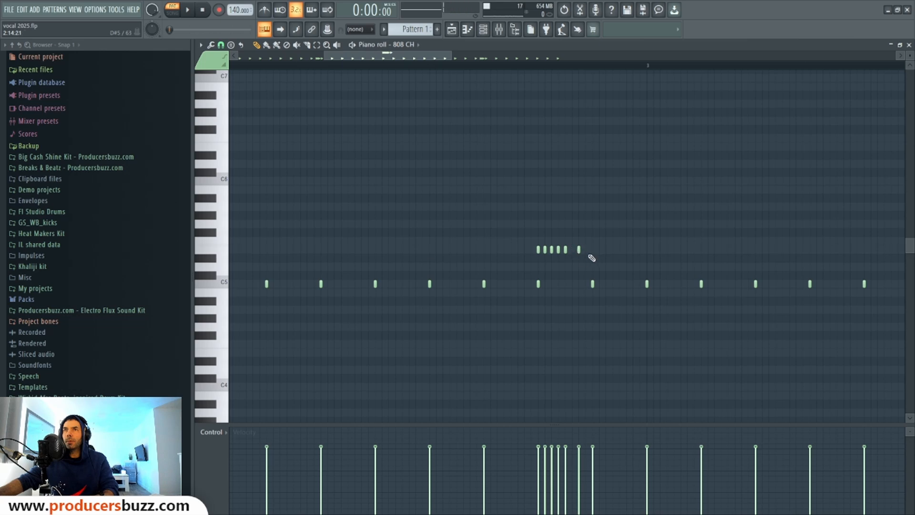
pyautogui.click(573, 250)
pyautogui.rightClick(572, 249)
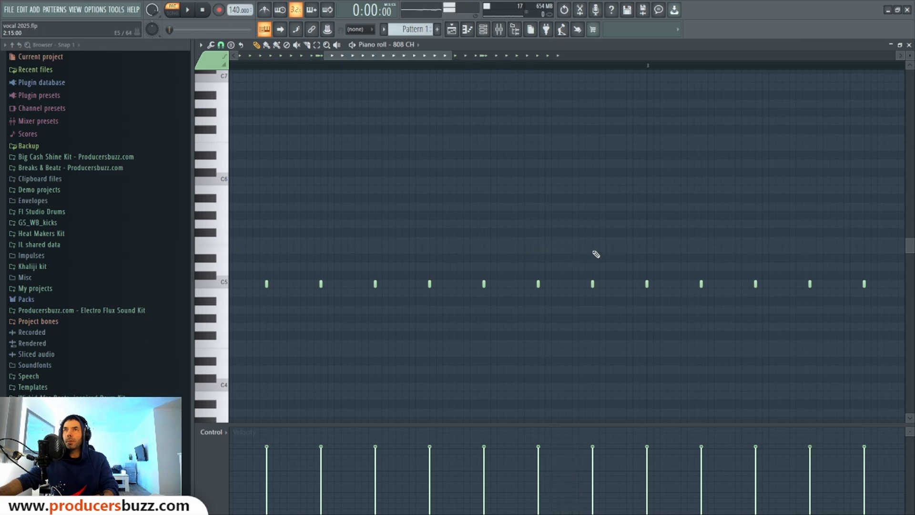
# Step: Add a roll of eight evenly spaced E5 notes across the last two steps of bar 2
pyautogui.click(593, 249)
pyautogui.click(599, 249)
pyautogui.click(606, 249)
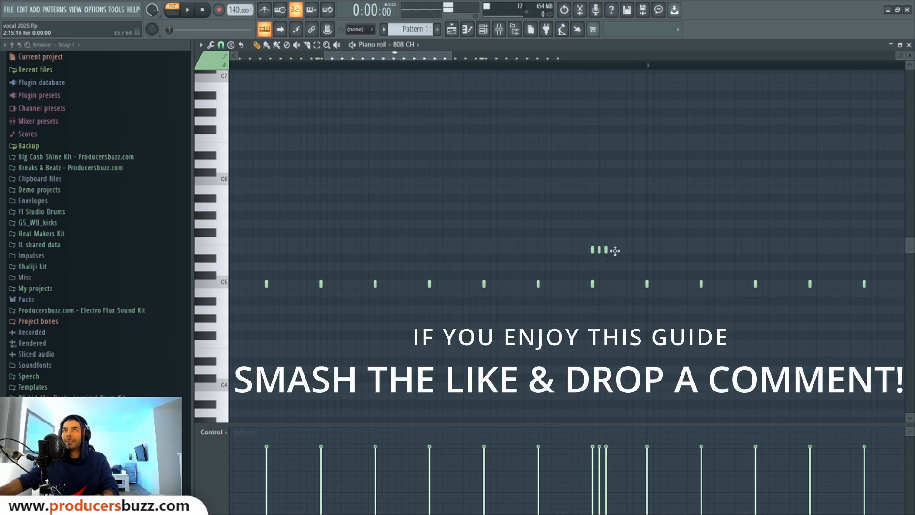
pyautogui.click(612, 249)
pyautogui.click(619, 250)
pyautogui.click(626, 249)
pyautogui.click(632, 249)
pyautogui.click(639, 249)
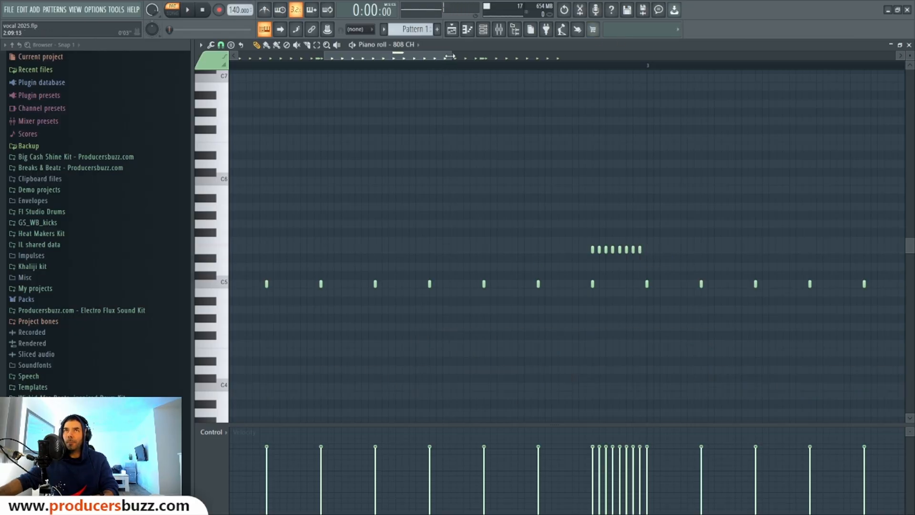
# Step: Close the piano roll and play Pattern 1 to hear the 808 CH rolls with the other drums
pyautogui.moveTo(449, 56); pyautogui.dragTo(491, 57)
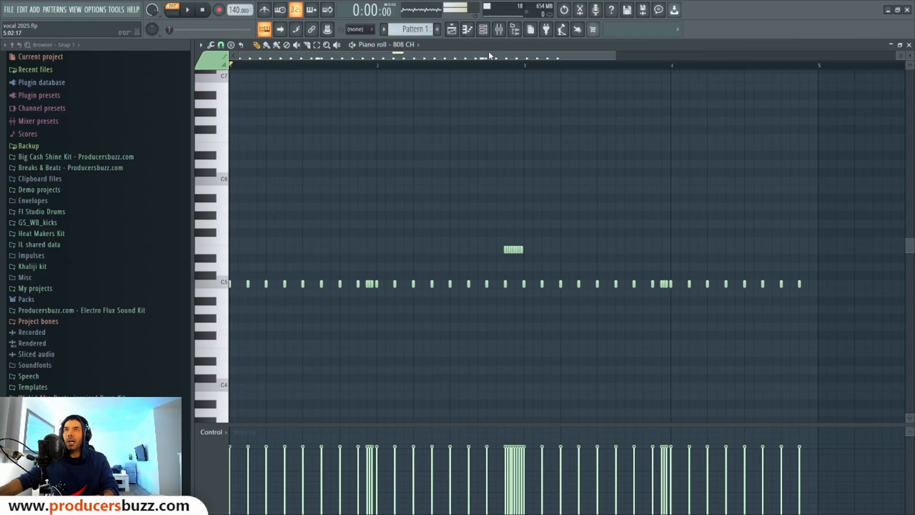
pyautogui.click(908, 45)
pyautogui.press('space')
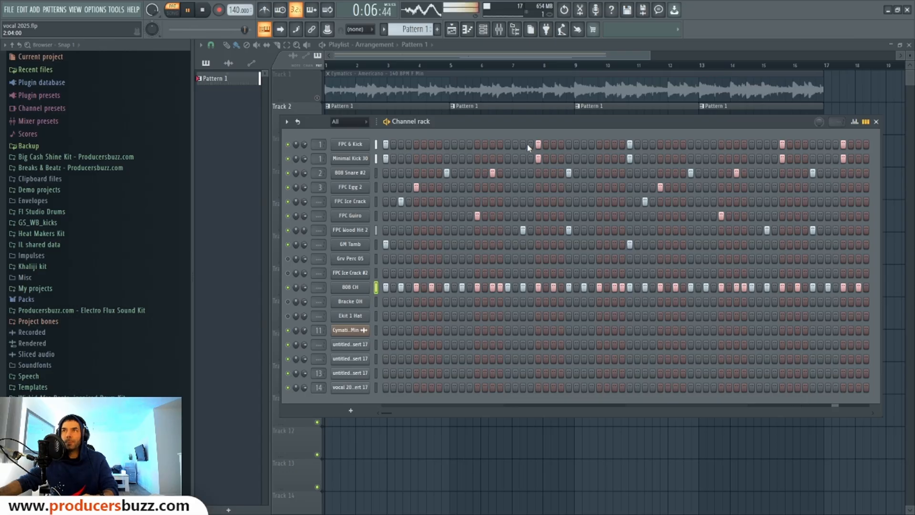
pyautogui.press('space')
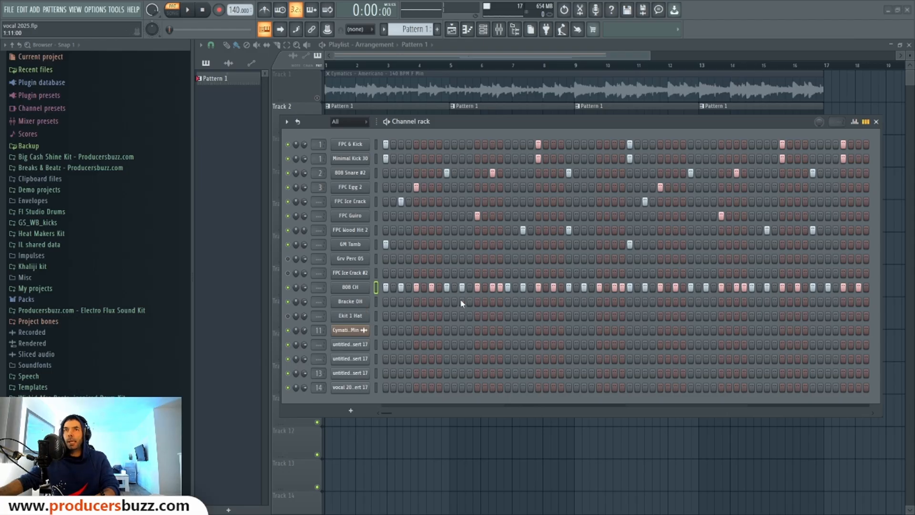
# Step: Place Bracke OH hits on the first step of bars 1 and 3 and play Pattern 1 to hear them
pyautogui.click(386, 302)
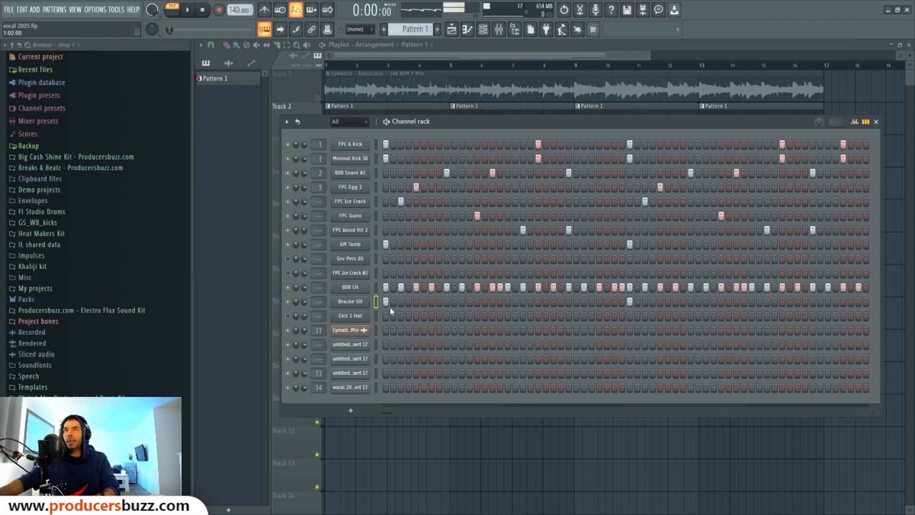
pyautogui.press('space')
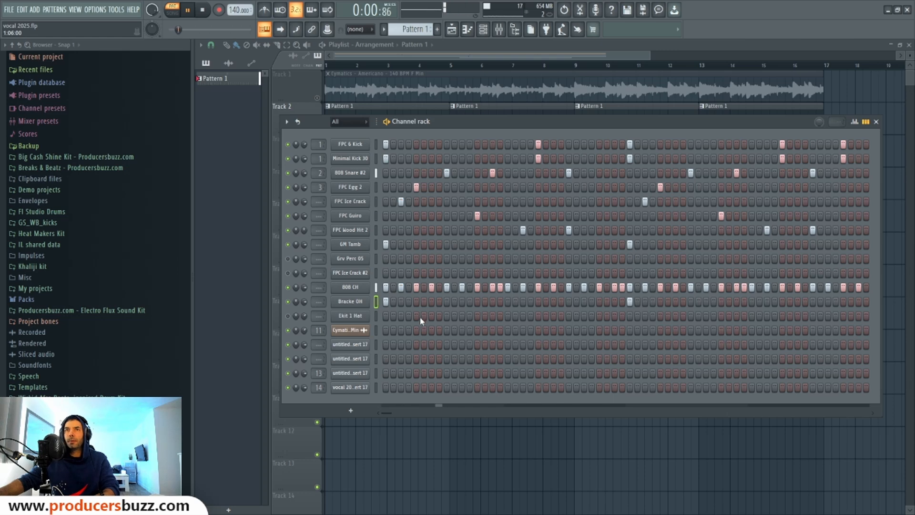
pyautogui.press('space')
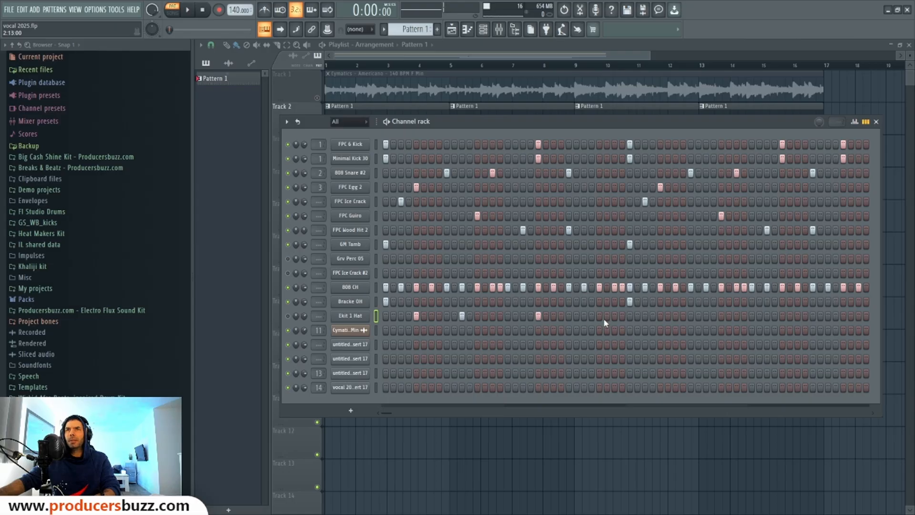
# Step: Place Ekit 1 Hat hits on steps 5 and 11 of all four bars and play back Pattern 1
pyautogui.click(783, 316)
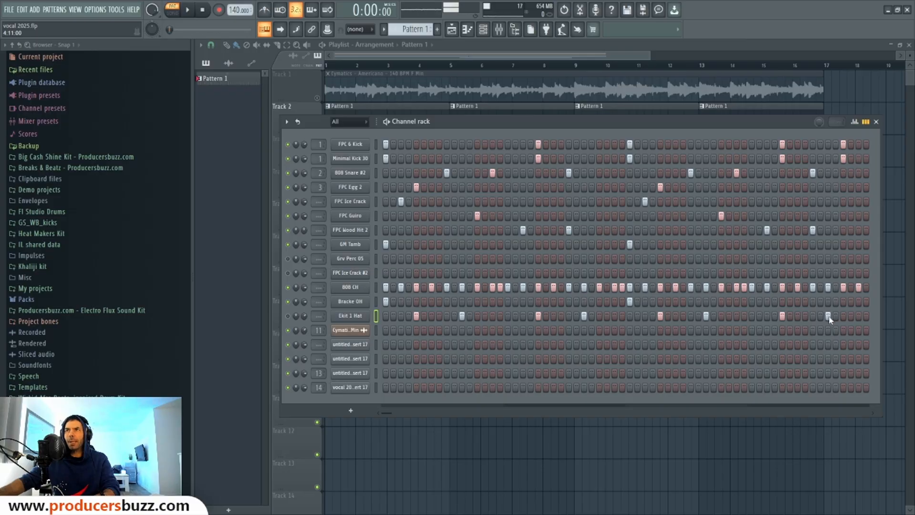
pyautogui.press('space')
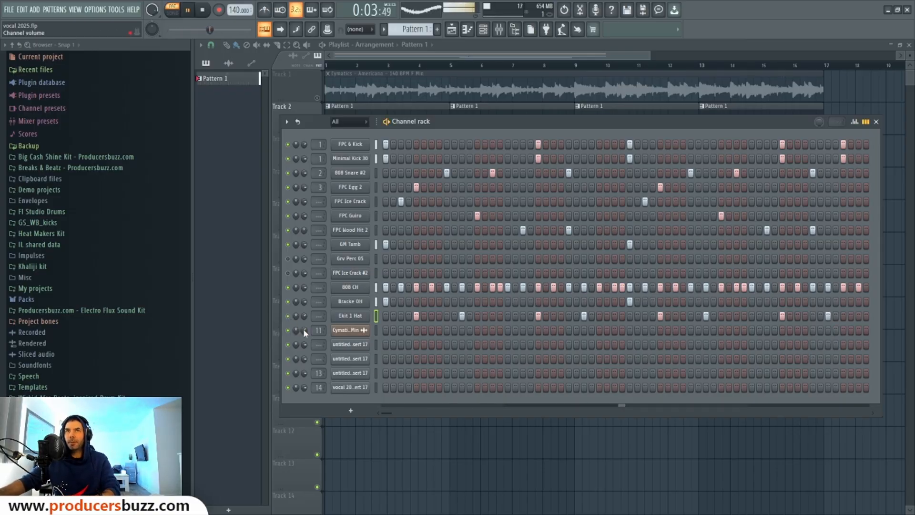
pyautogui.click(420, 56)
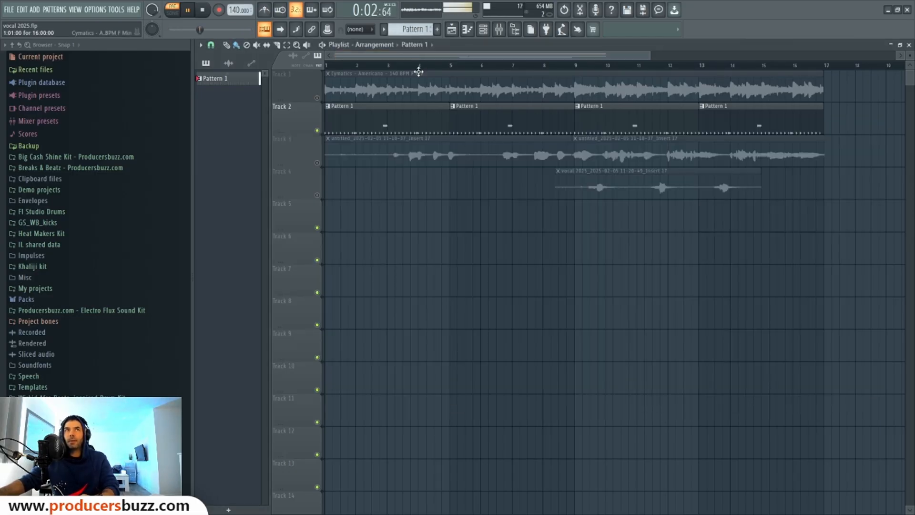
pyautogui.press('space')
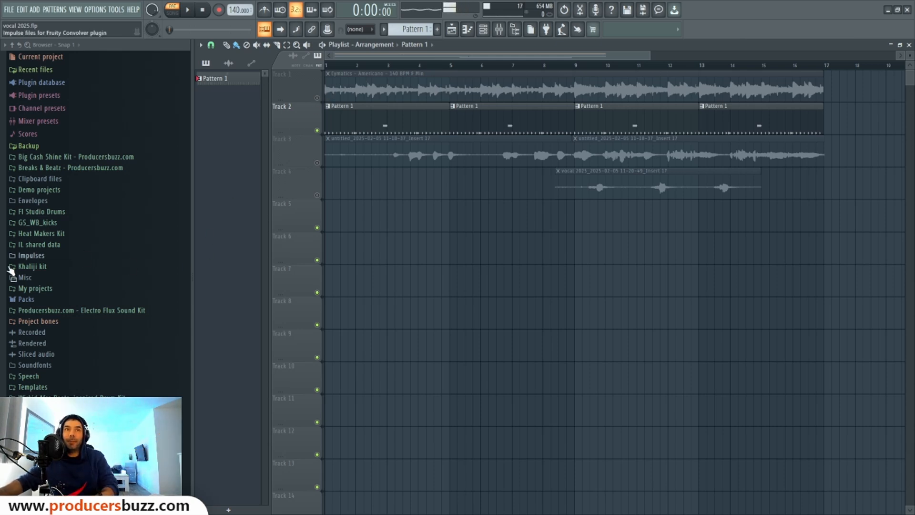
# Step: Browse FL Studio Drums > 2024 > EQUINOX to the Melody Collection's Trap Collection and locate the Cymatics - Americano 140 BPM loop
pyautogui.click(43, 203)
pyautogui.click(42, 203)
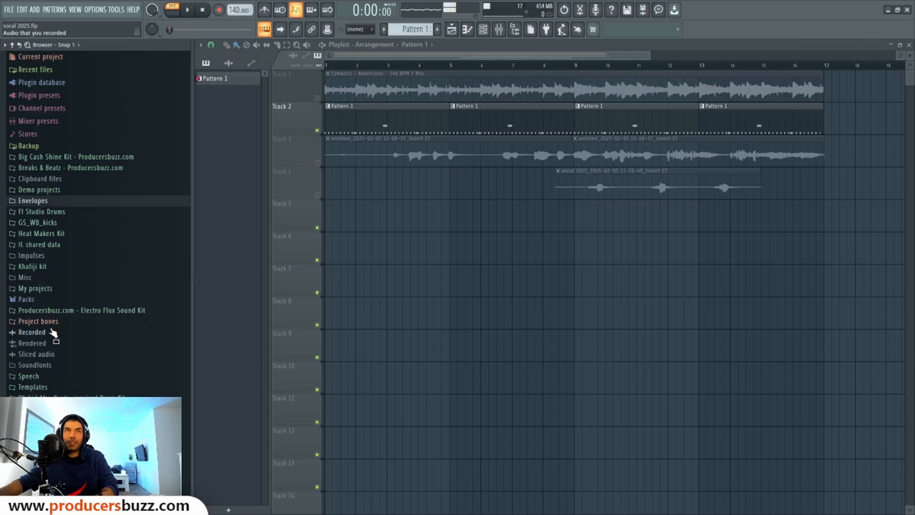
pyautogui.click(48, 212)
pyautogui.moveTo(44, 322); pyautogui.dragTo(122, 338)
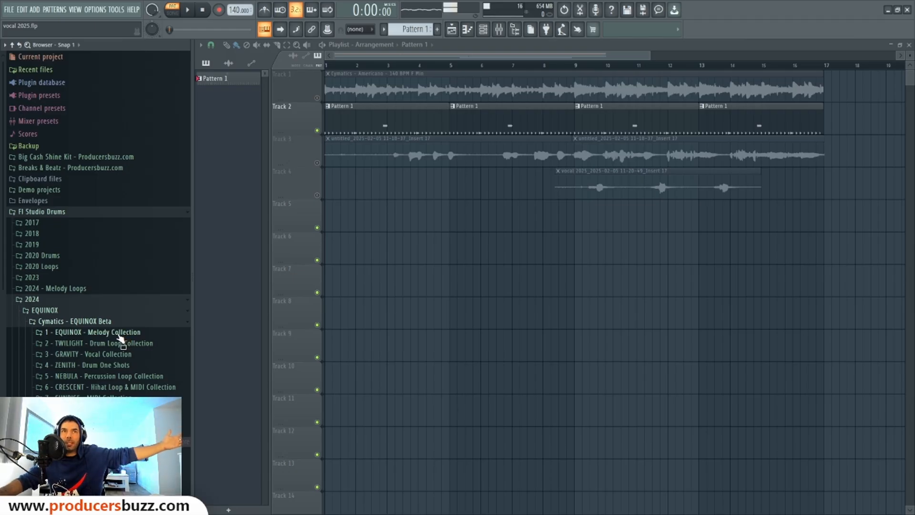
pyautogui.moveTo(119, 339); pyautogui.dragTo(123, 379)
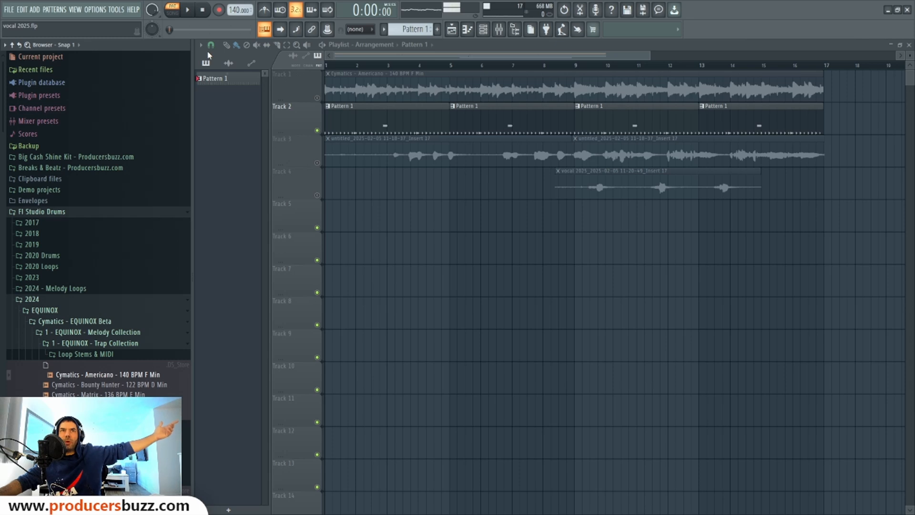
pyautogui.click(105, 344)
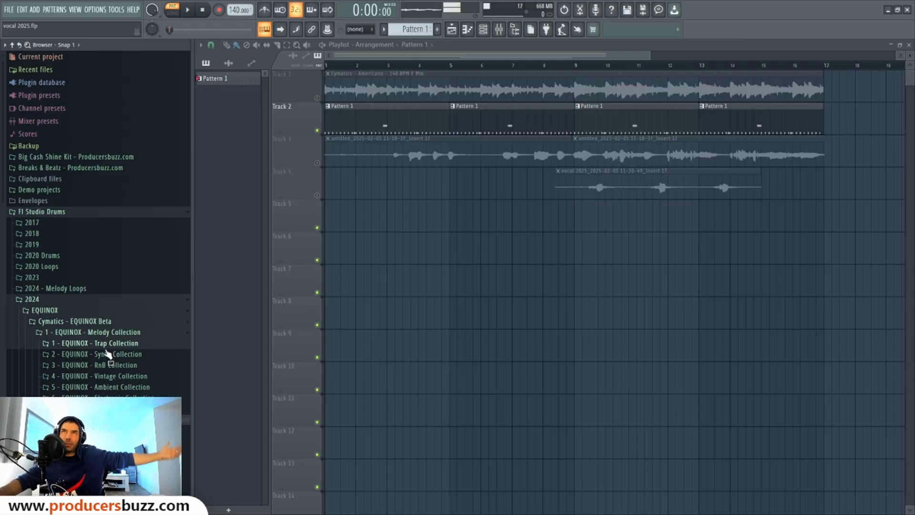
# Step: Unmute Track 1 and play the arrangement in song mode to hear the melody loop with the drums
pyautogui.click(316, 98)
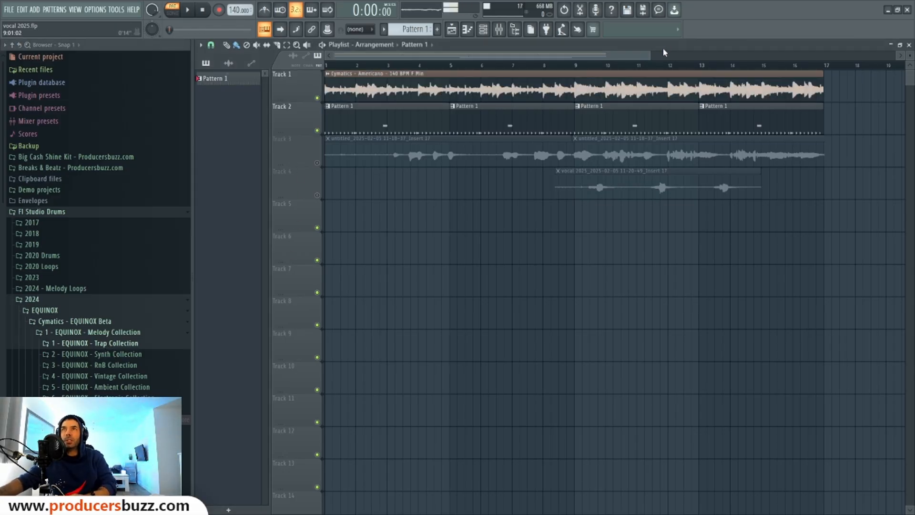
pyautogui.moveTo(649, 56); pyautogui.dragTo(615, 56)
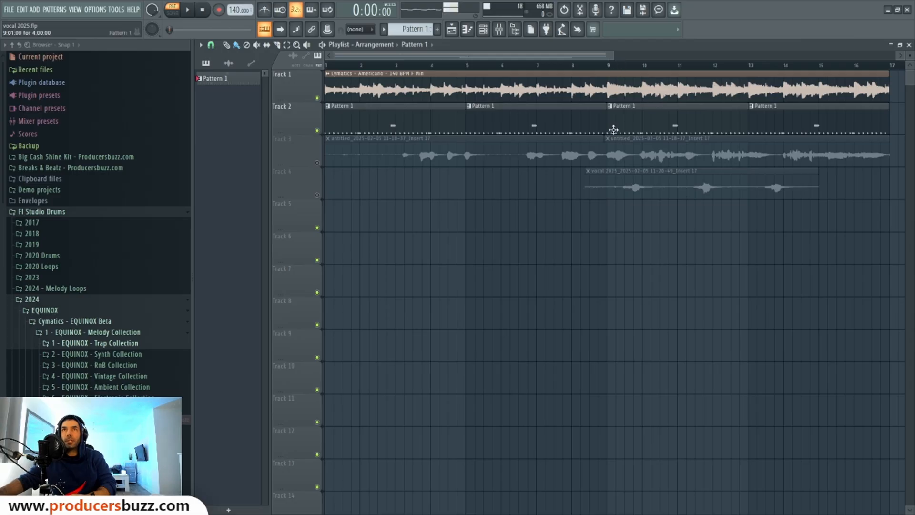
pyautogui.press('space')
pyautogui.click(172, 10)
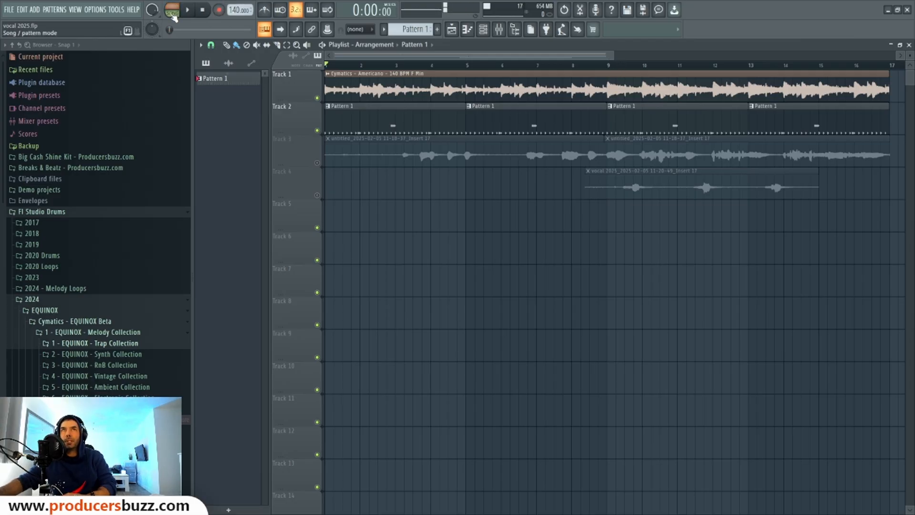
pyautogui.press('space')
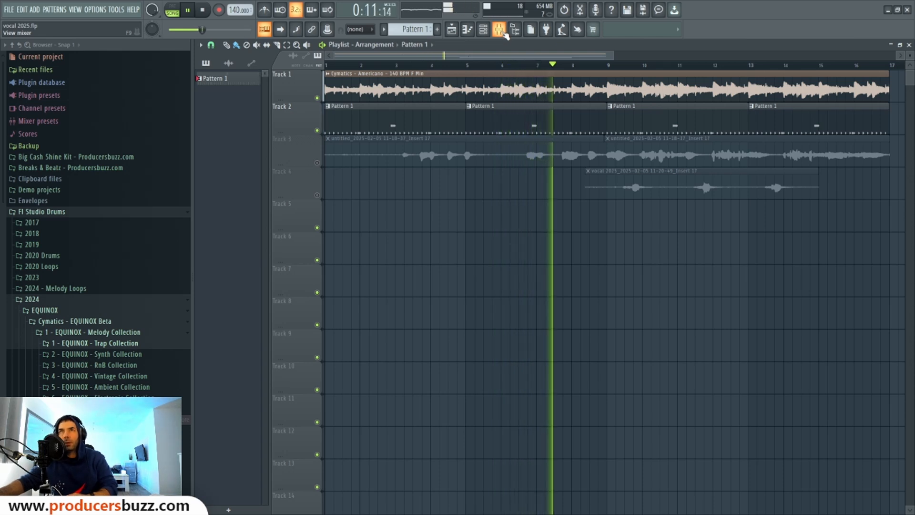
pyautogui.press('space')
# Step: Unmute the vocal recordings on Tracks 3 and 4 and play the arrangement from about bar 7
pyautogui.click(317, 163)
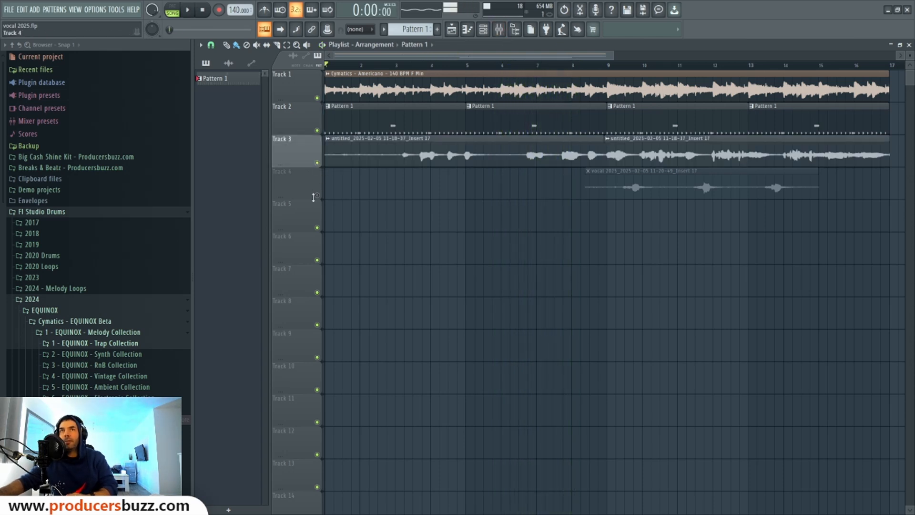
pyautogui.click(317, 195)
pyautogui.moveTo(581, 66); pyautogui.dragTo(551, 69)
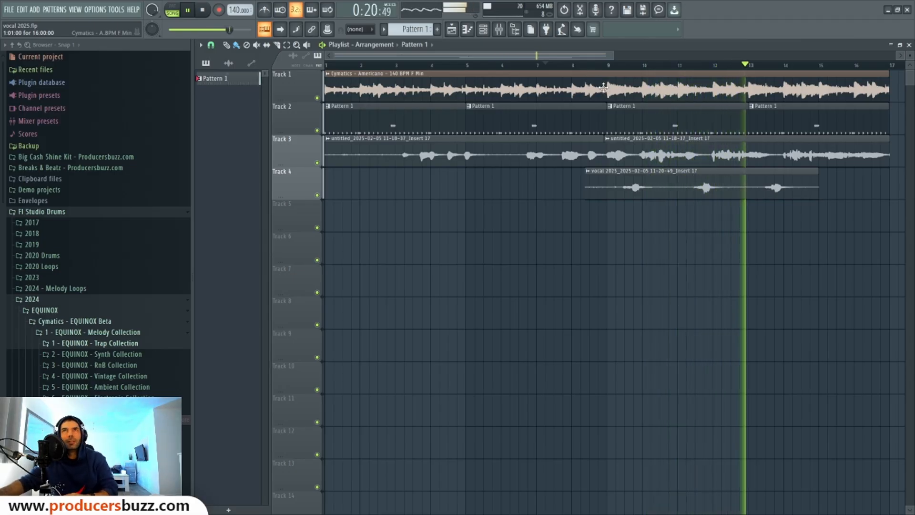
pyautogui.click(206, 12)
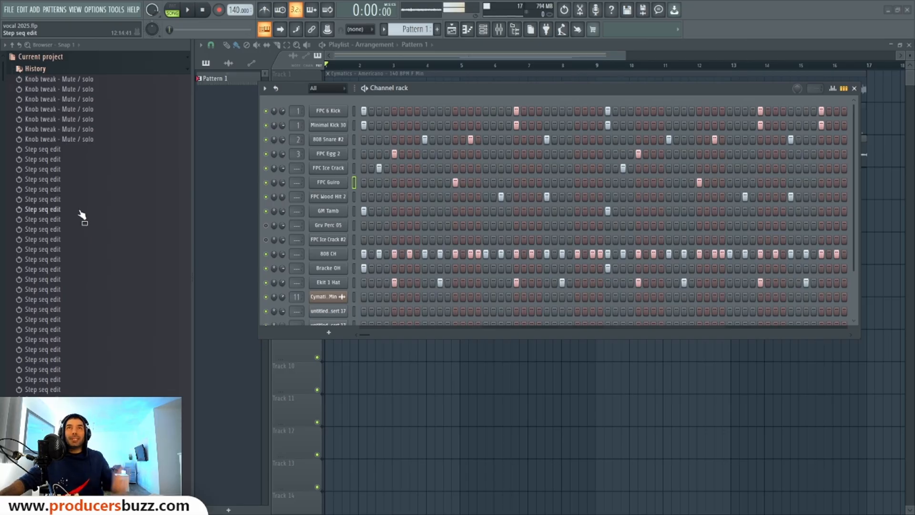
# Step: Open the mixer insert that FPC 6 Kick is routed to and rename it "kick"
pyautogui.moveTo(414, 88); pyautogui.dragTo(414, 189)
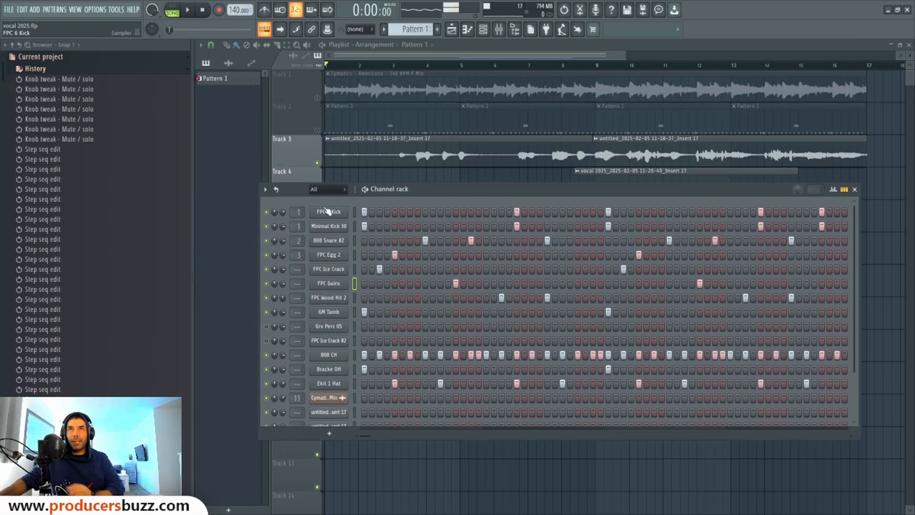
pyautogui.moveTo(300, 213); pyautogui.dragTo(304, 214)
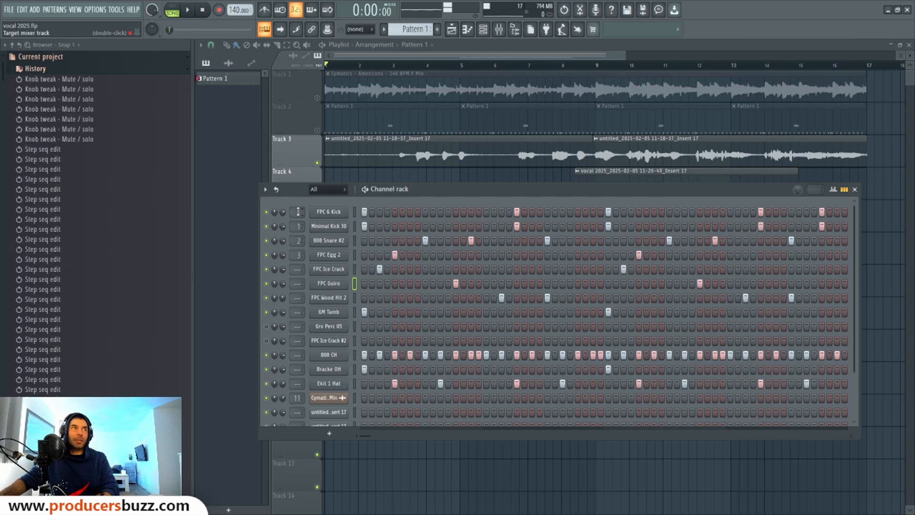
pyautogui.doubleClick(298, 211)
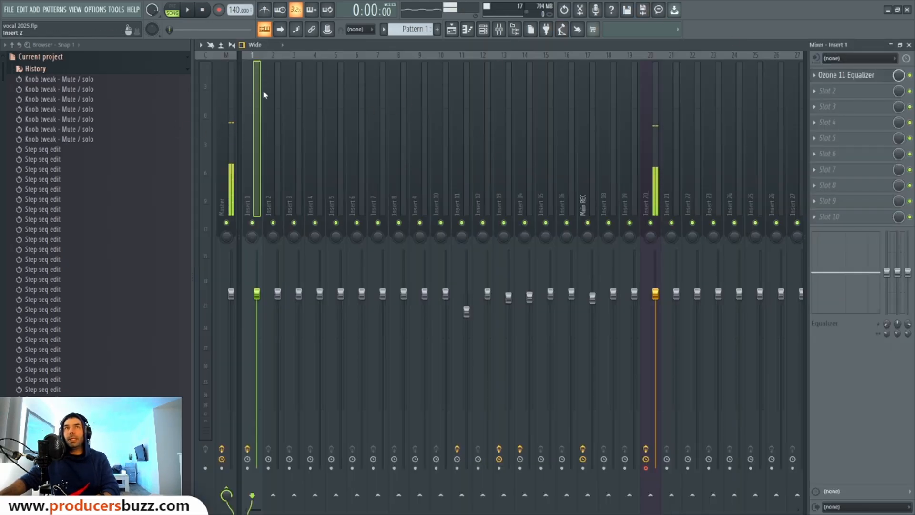
pyautogui.rightClick(248, 189)
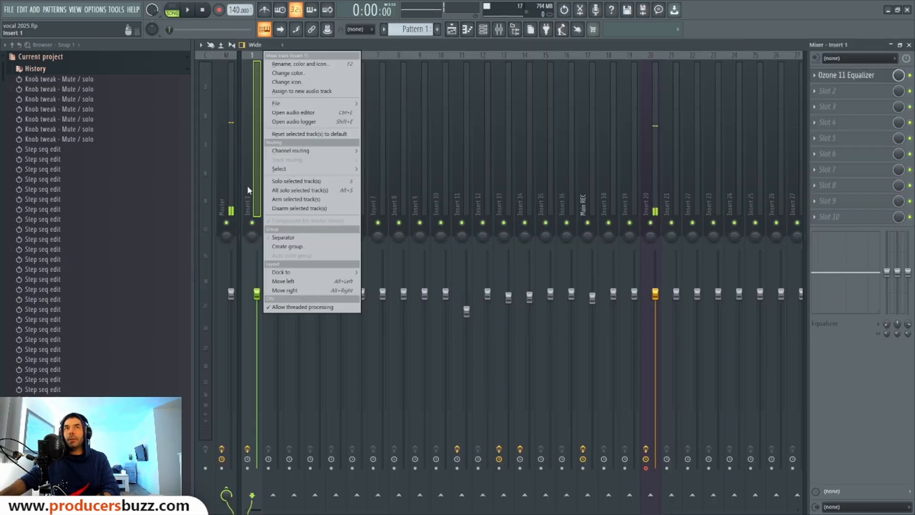
pyautogui.click(290, 63)
pyautogui.write('kick')
pyautogui.press('Return')
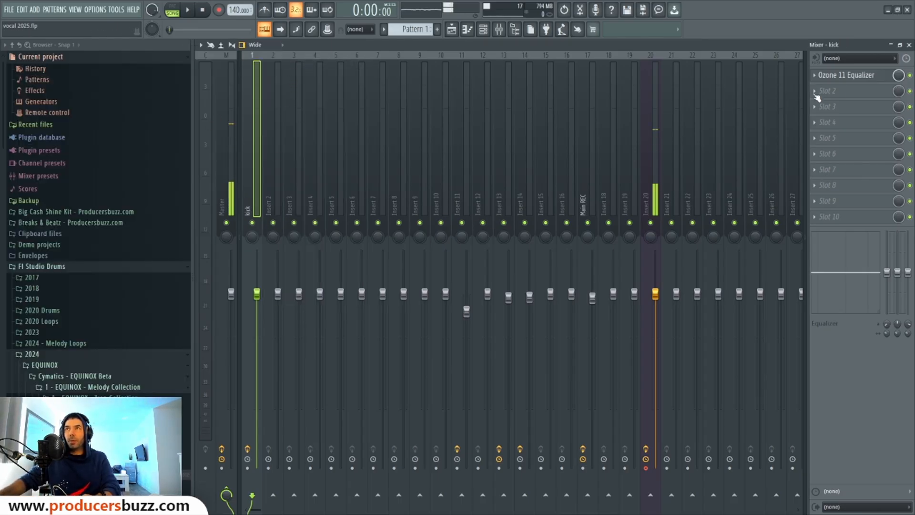
# Step: Load the Kick Thump preset in the Ozone 11 Equalizer on the kick mixer track and close the plugin
pyautogui.click(853, 76)
pyautogui.moveTo(575, 142); pyautogui.dragTo(576, 123)
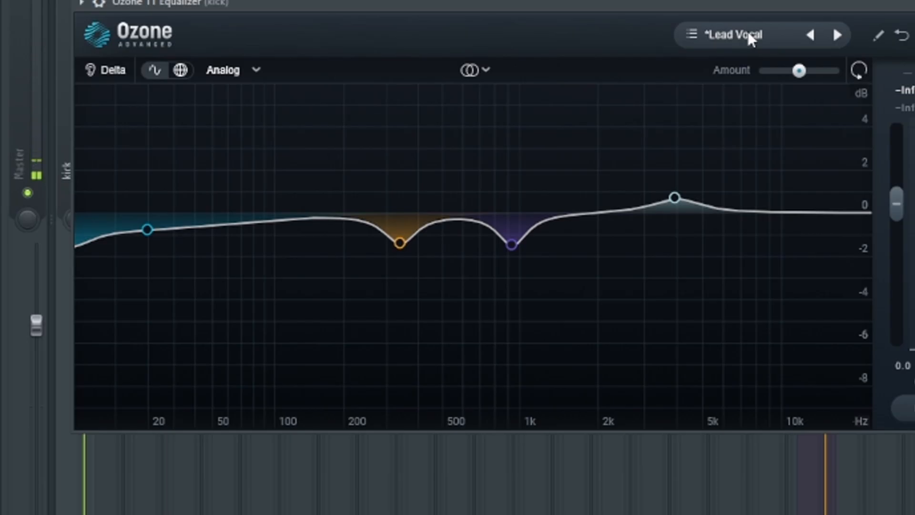
pyautogui.click(615, 141)
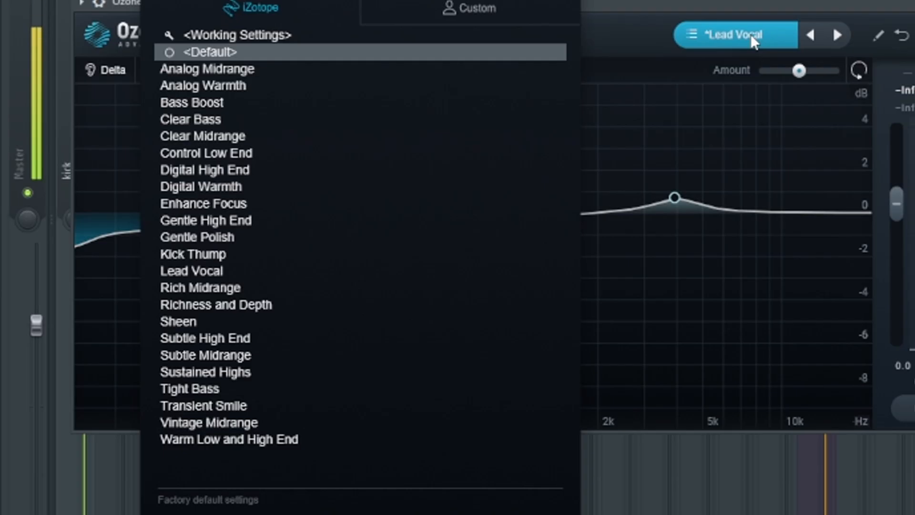
pyautogui.click(205, 257)
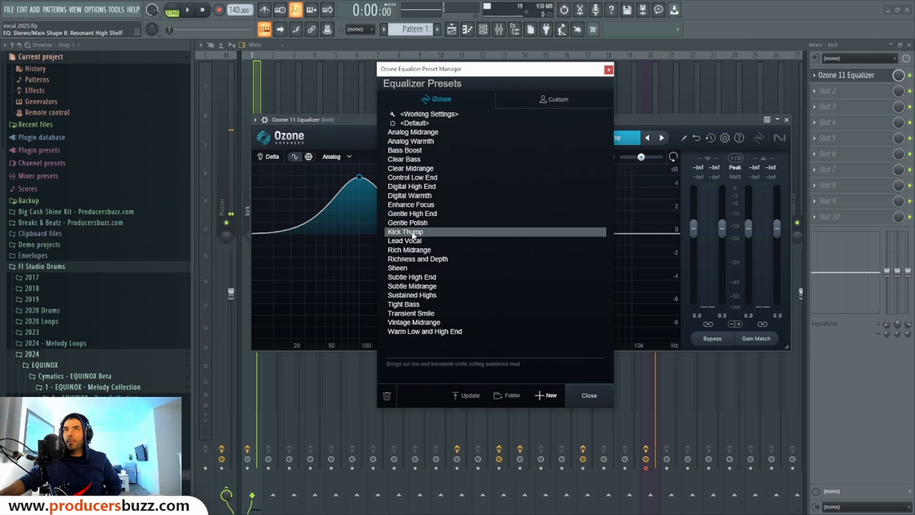
pyautogui.click(412, 233)
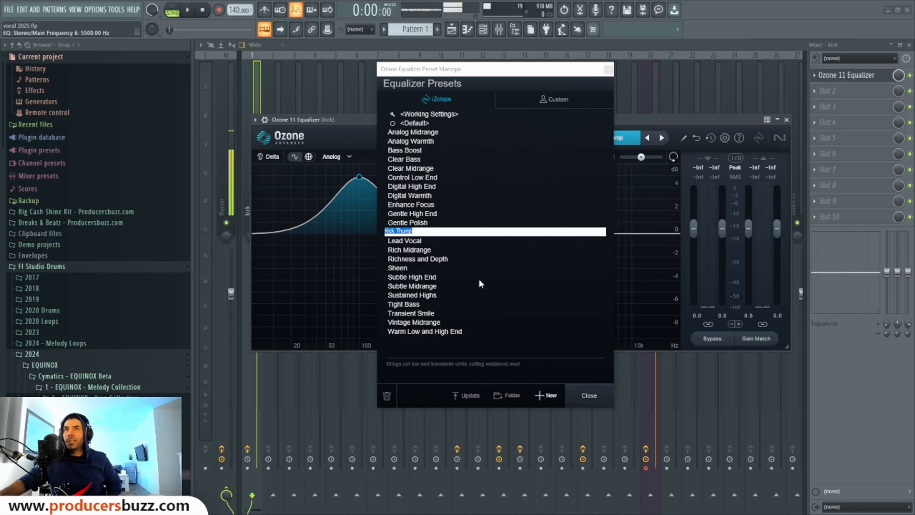
pyautogui.click(598, 397)
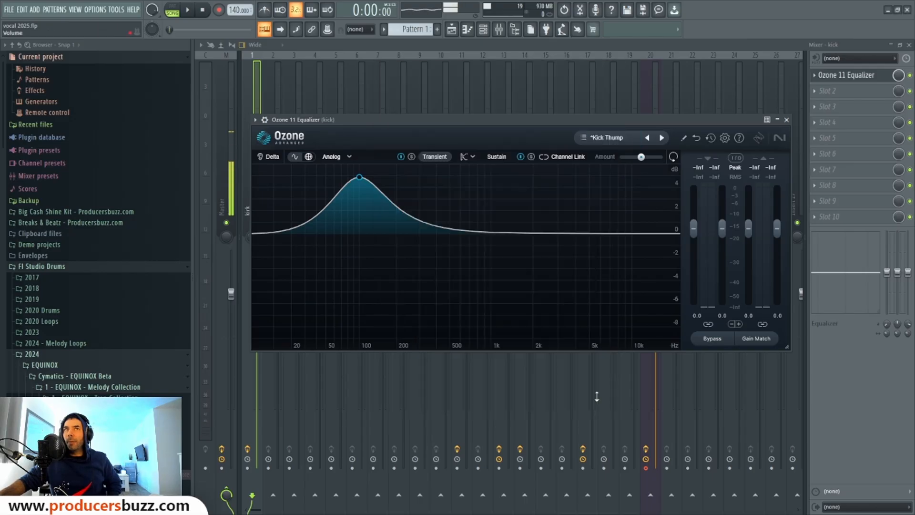
pyautogui.click(787, 119)
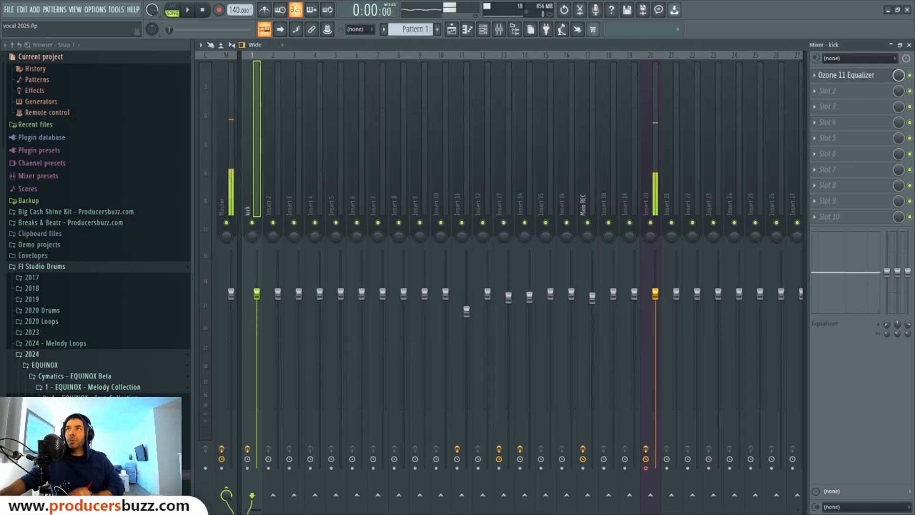
# Step: Close the mixer and play Pattern 1 in pattern mode to hear the equalized kick with the other drums
pyautogui.click(908, 45)
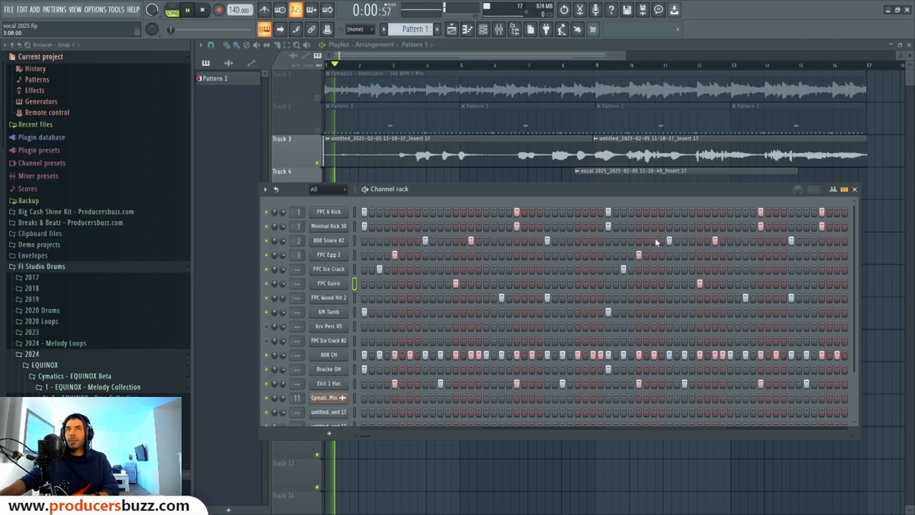
pyautogui.press('space')
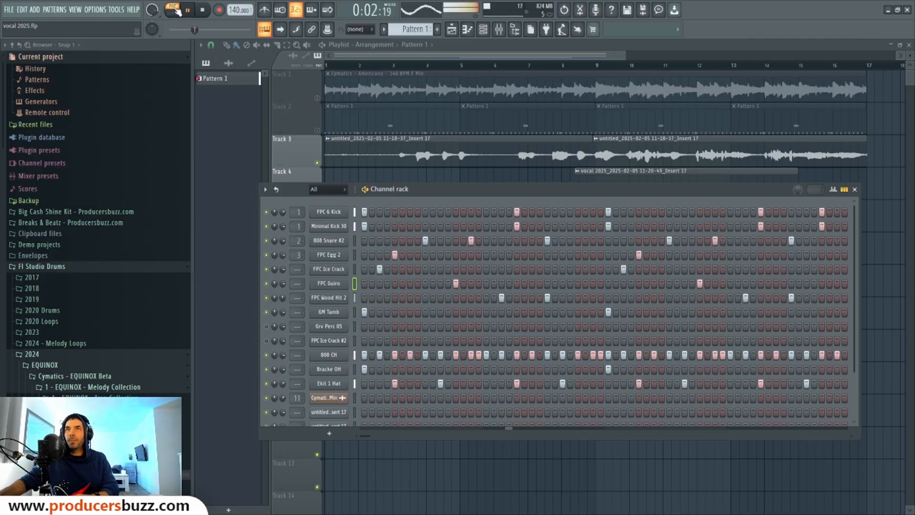
pyautogui.press('space')
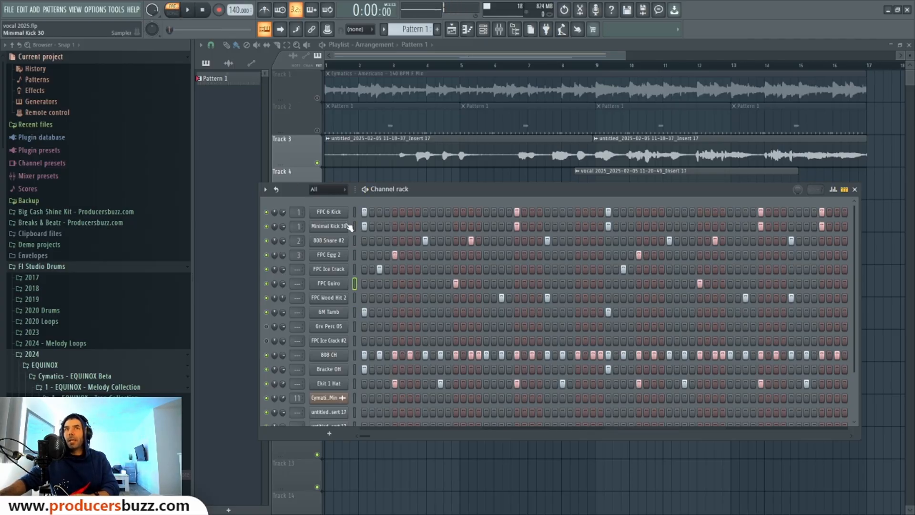
# Step: Inspect the Ozone 11 Equalizer on the Master mixer track and disable the Fruity Limiter there
pyautogui.click(499, 30)
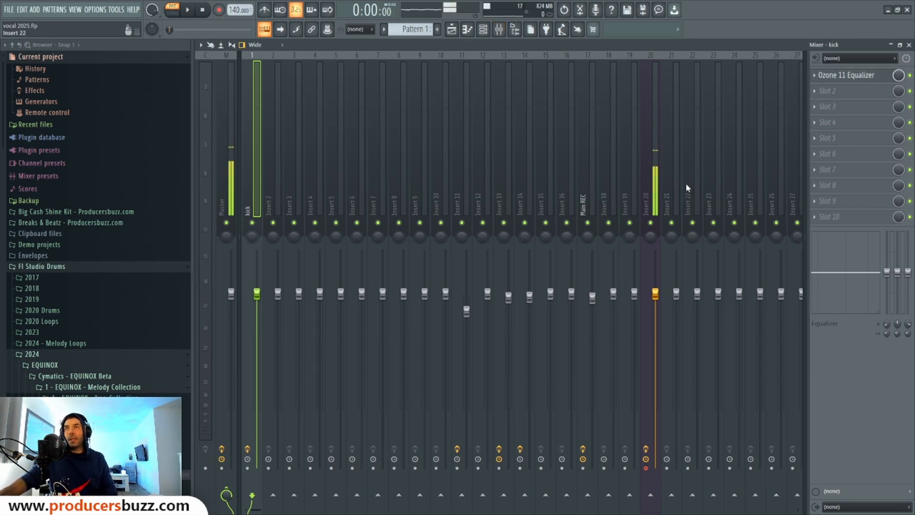
pyautogui.click(230, 149)
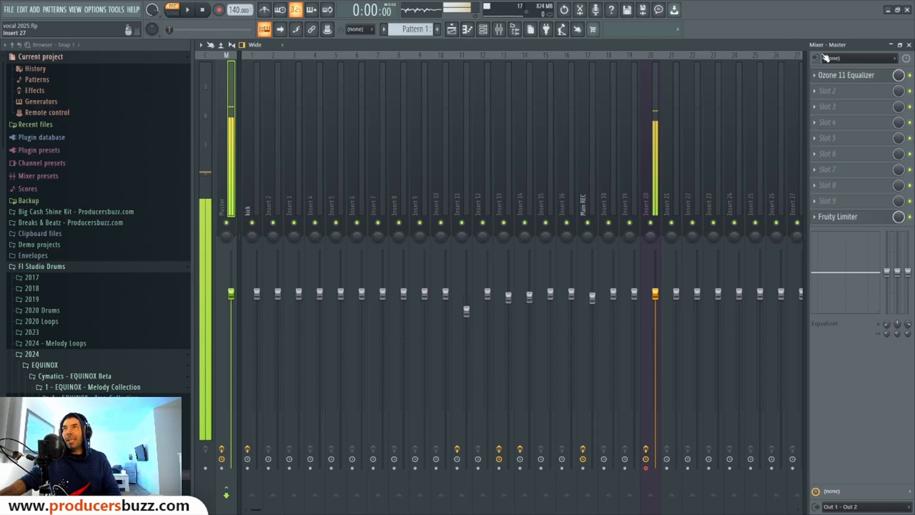
pyautogui.click(862, 75)
pyautogui.moveTo(621, 165); pyautogui.dragTo(553, 104)
pyautogui.click(910, 218)
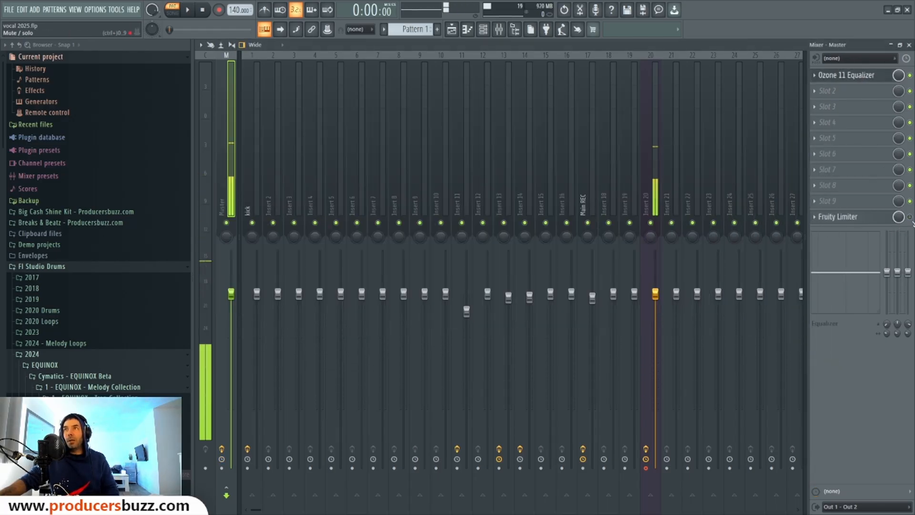
# Step: Load the Warm Low and High End preset in the Ozone 11 Equalizer on the Master mixer track and close the plugin
pyautogui.click(873, 76)
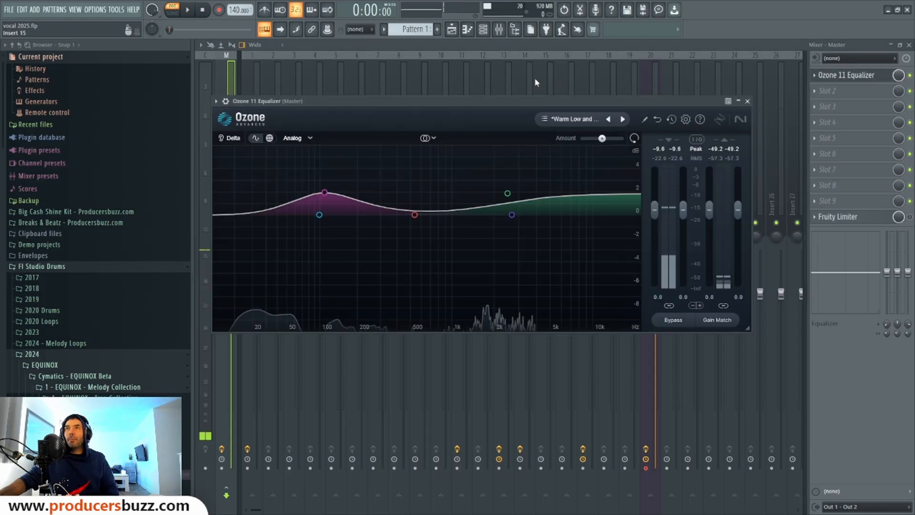
pyautogui.moveTo(513, 103); pyautogui.dragTo(540, 97)
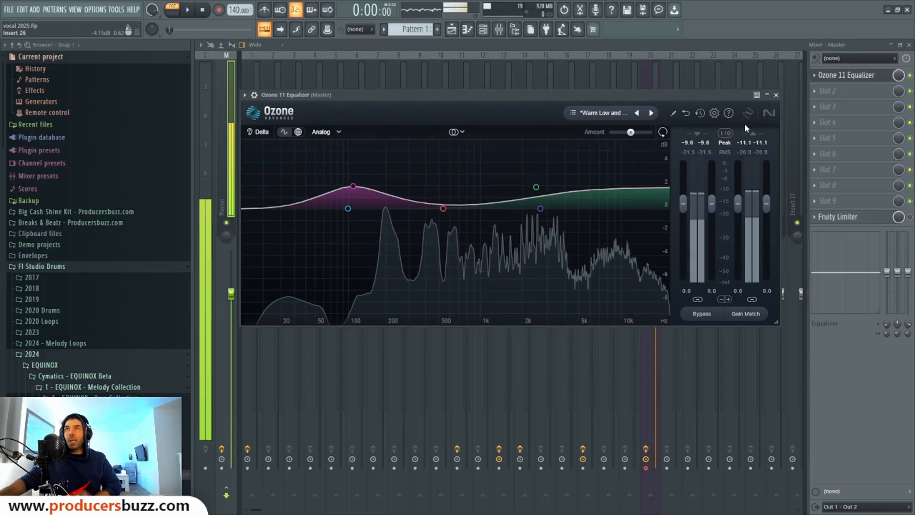
pyautogui.click(619, 113)
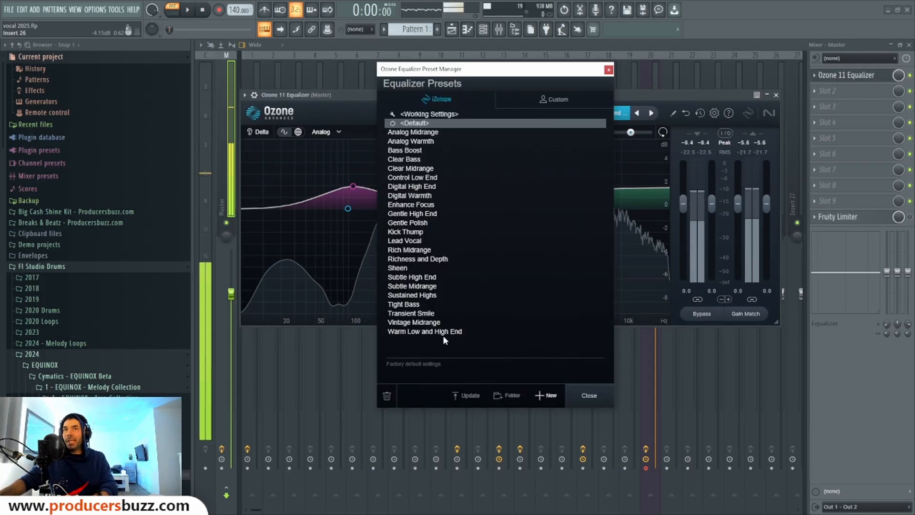
pyautogui.click(398, 332)
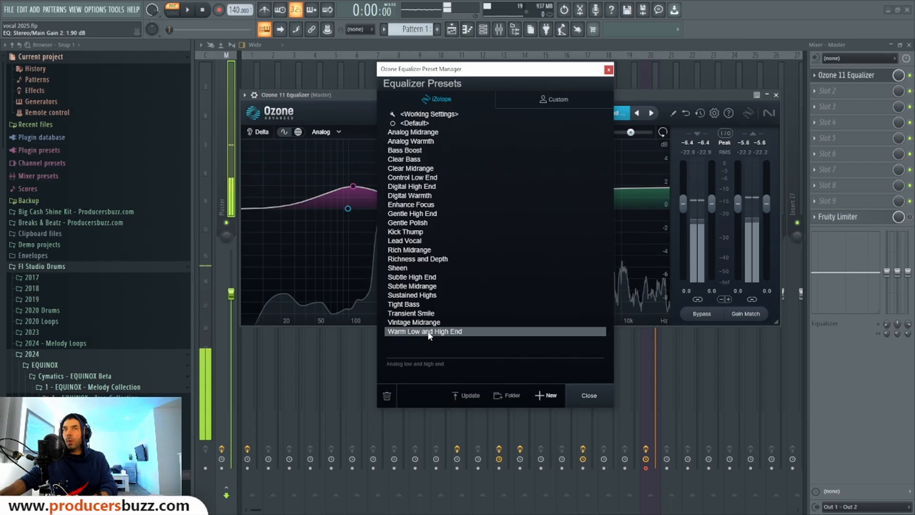
pyautogui.click(587, 395)
pyautogui.click(776, 95)
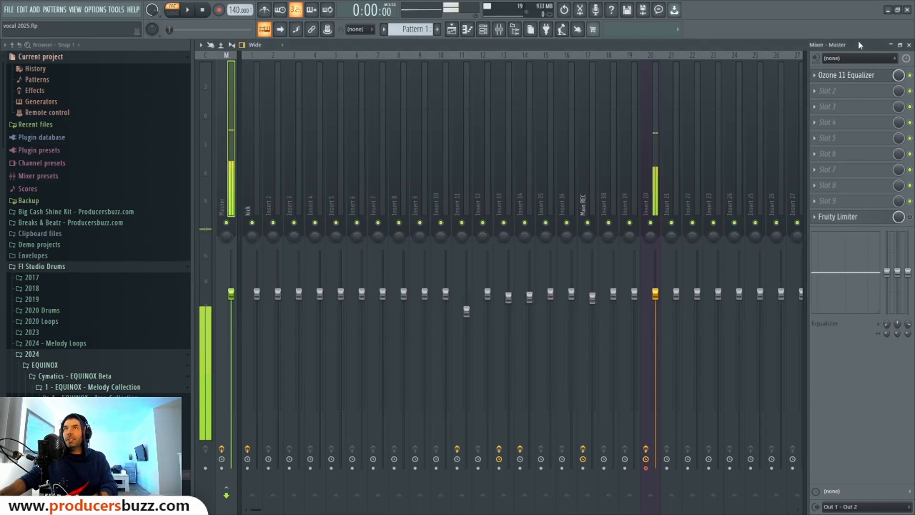
# Step: Close the mixer and play back Pattern 1, then stop it and move the channel rack clear of the Track 4 vocal clip
pyautogui.click(909, 44)
pyautogui.press('space')
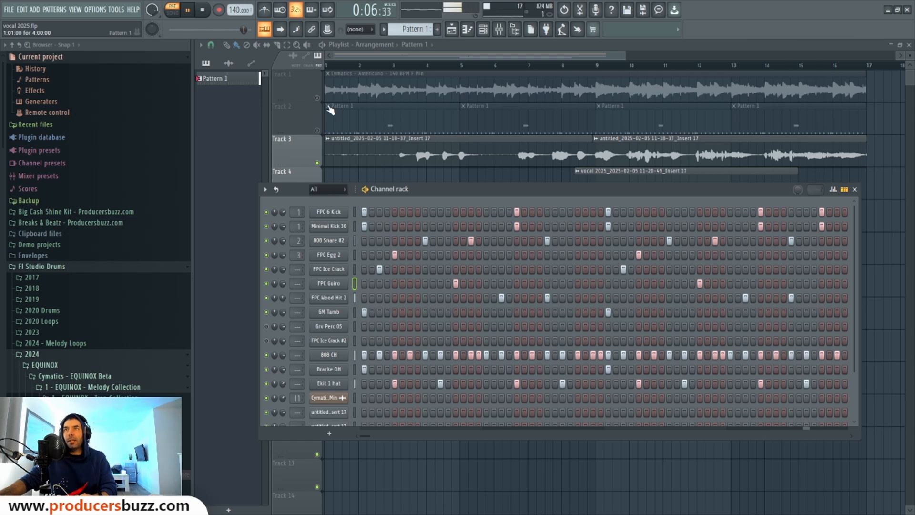
pyautogui.click(203, 12)
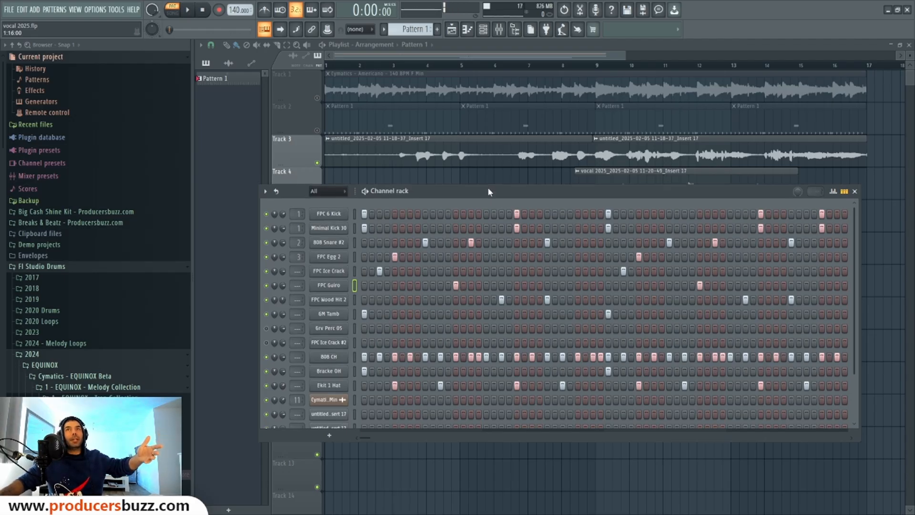
pyautogui.moveTo(488, 187); pyautogui.dragTo(486, 204)
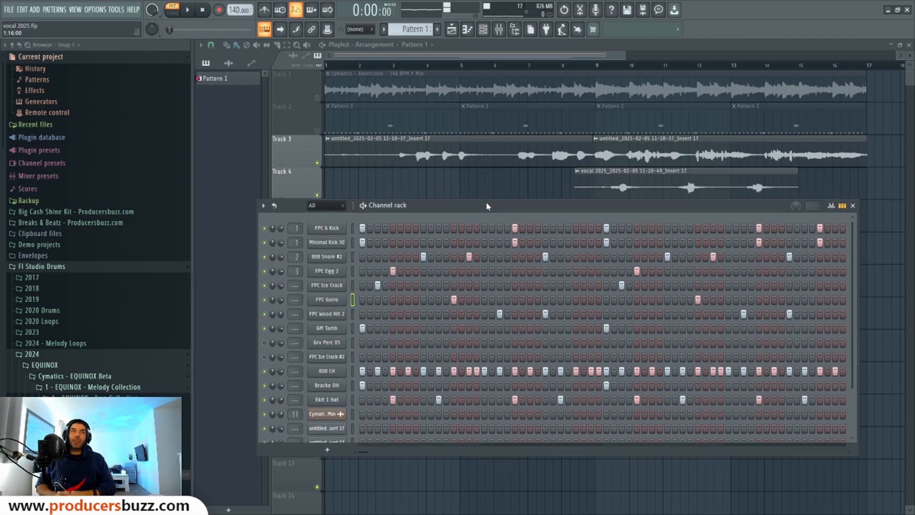